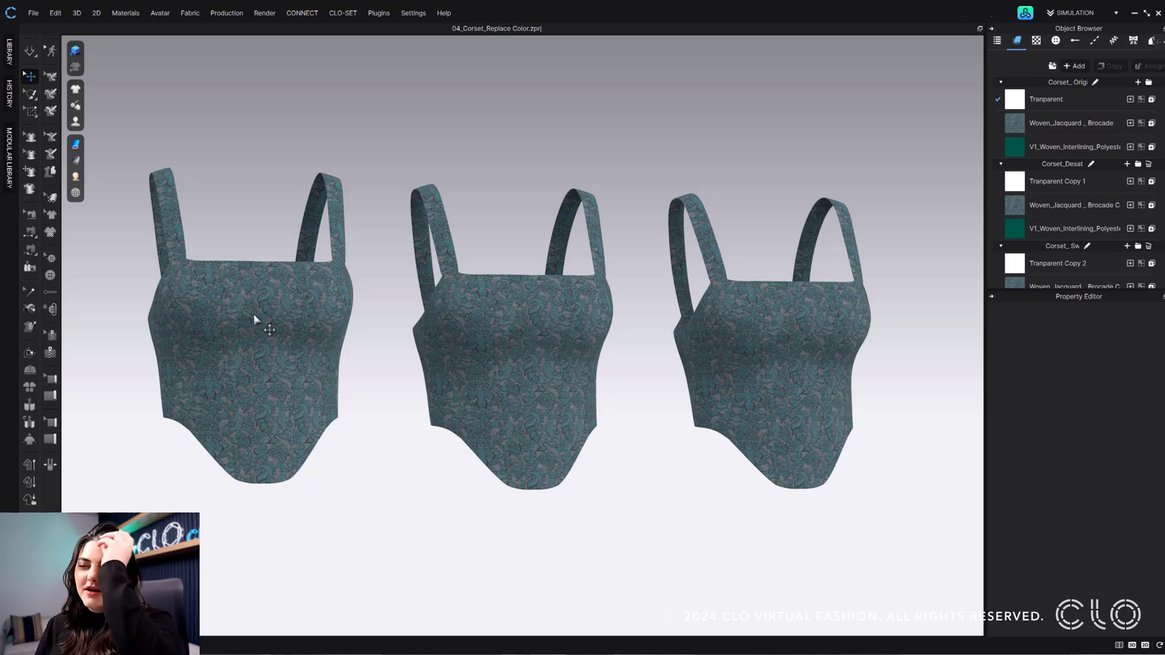
# - Select the Woven_Jacquard Brocade fabric under Corset_Desat to show its properties
pyautogui.click(281, 327)
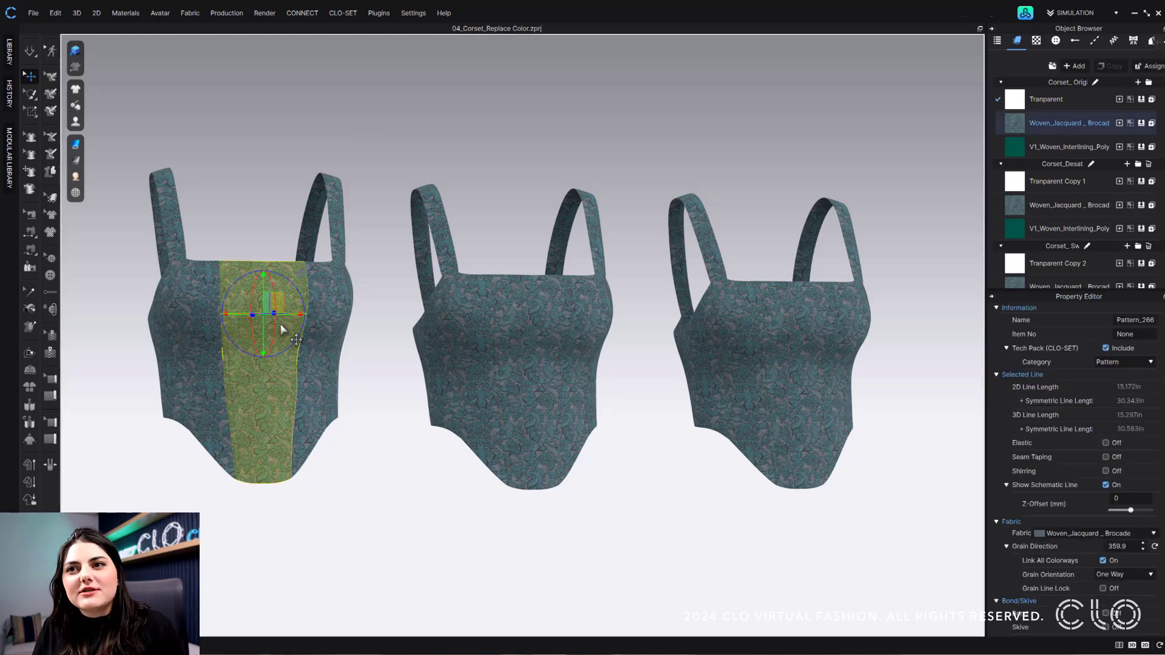
pyautogui.click(305, 196)
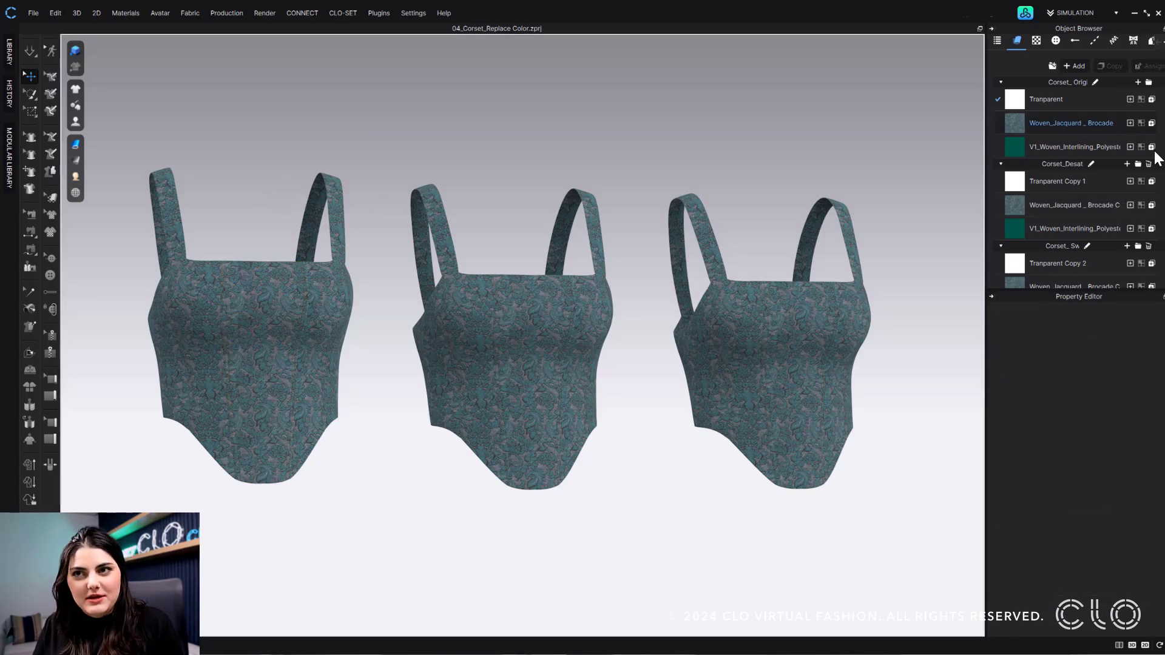
pyautogui.click(1091, 209)
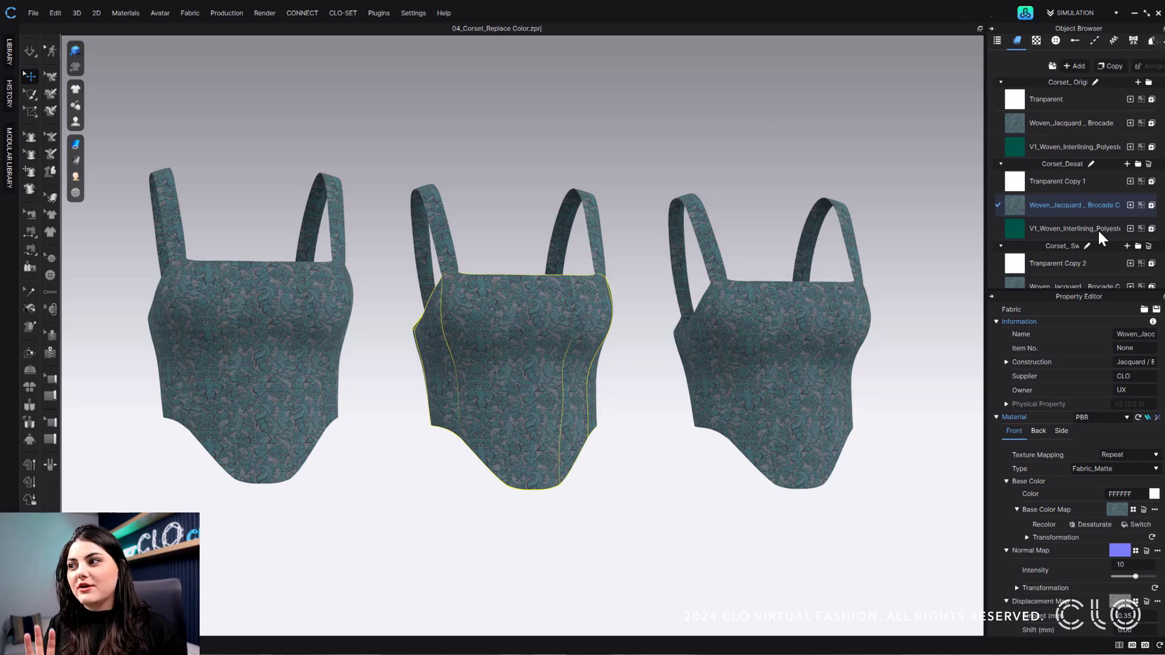
pyautogui.scroll(-1, 1092, 239)
pyautogui.click(1090, 252)
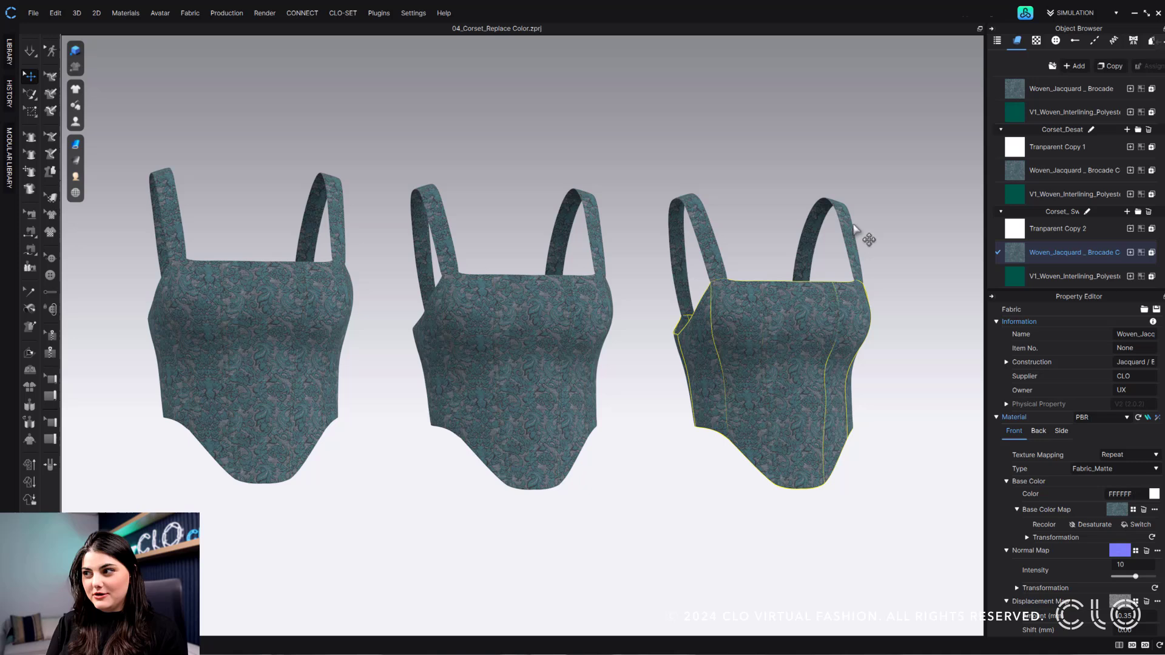
pyautogui.click(1043, 170)
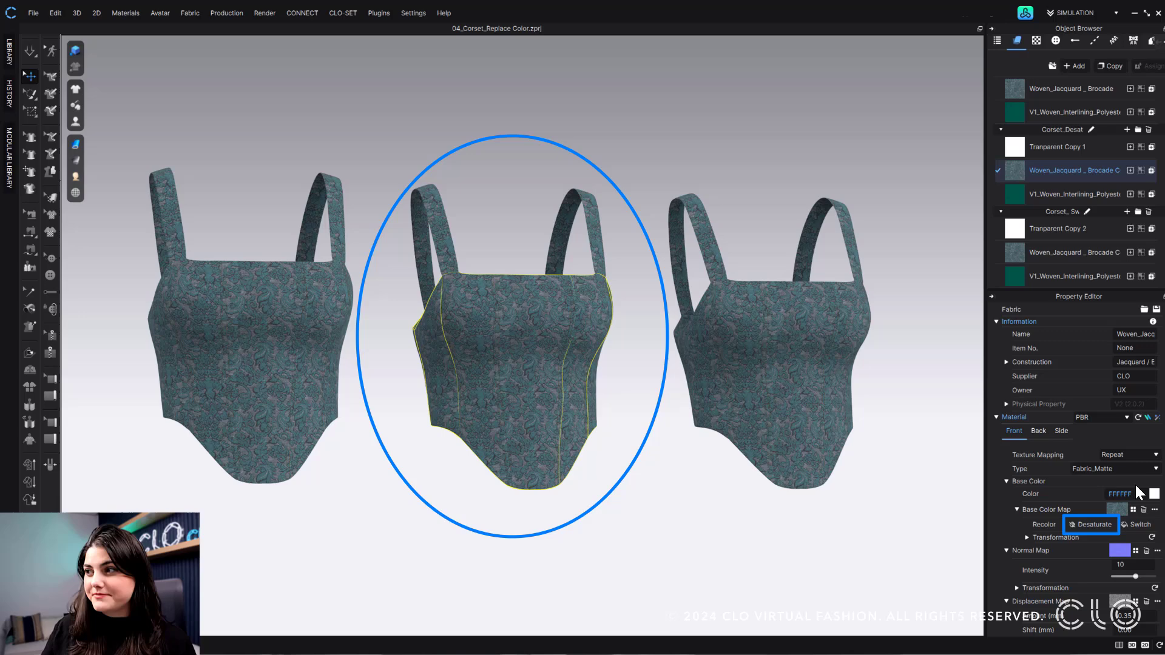
# - Desaturate the middle corset's brocade, tint it with an olive base color and deepen its shadow intensity
pyautogui.click(1097, 526)
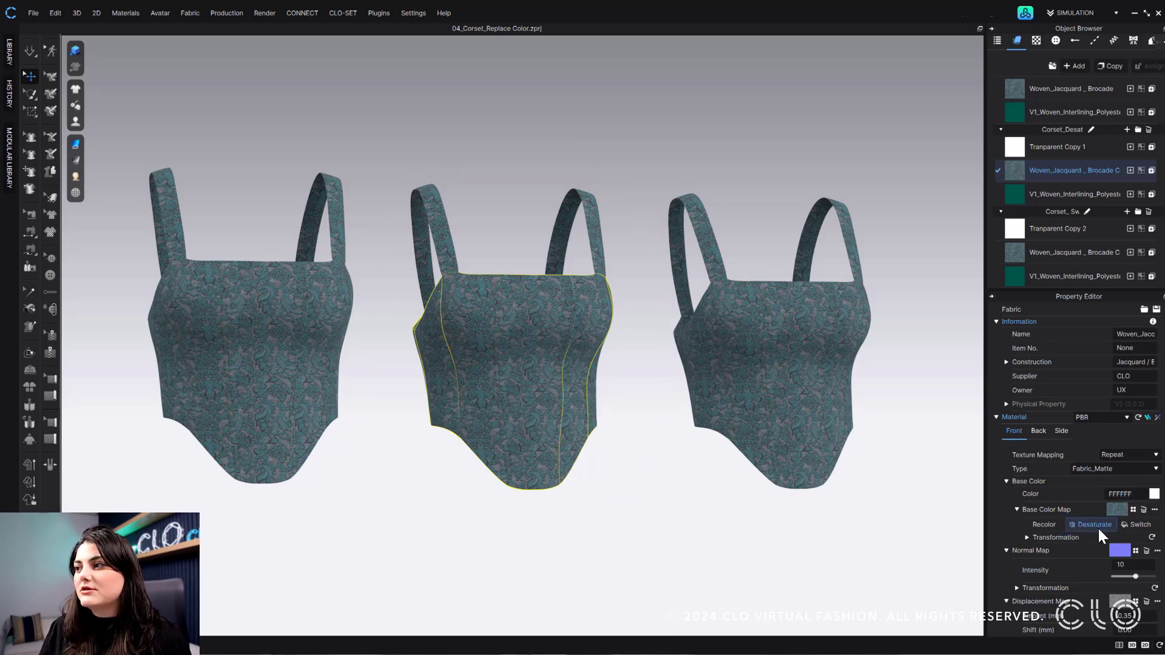
pyautogui.click(1153, 493)
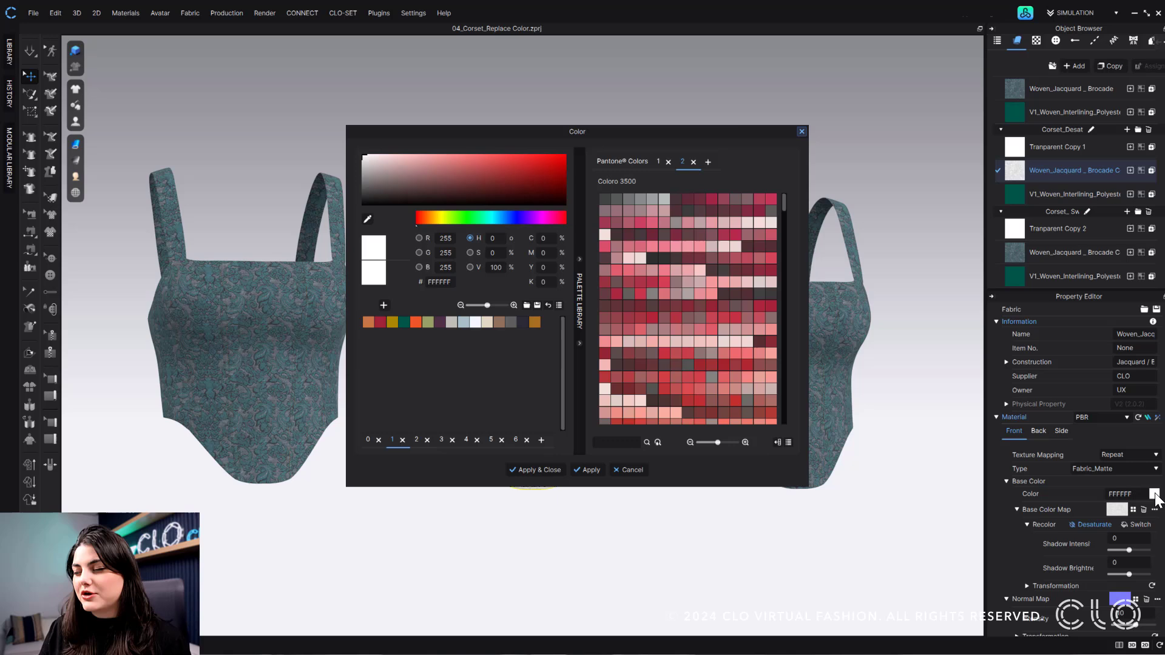
pyautogui.click(428, 322)
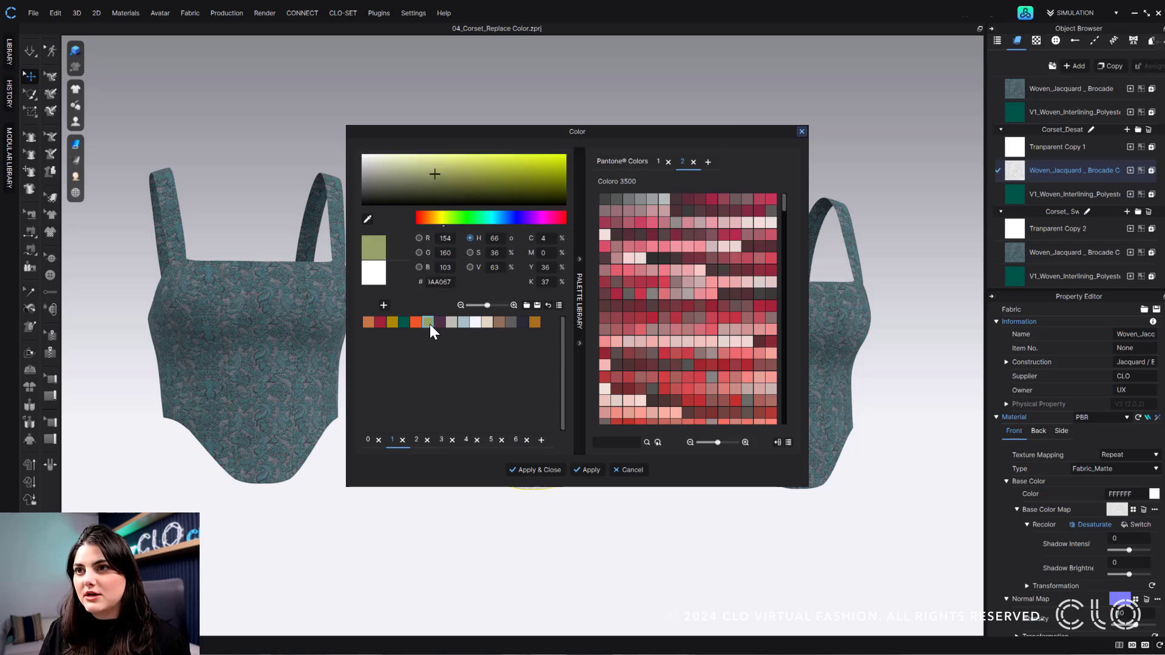
pyautogui.click(536, 472)
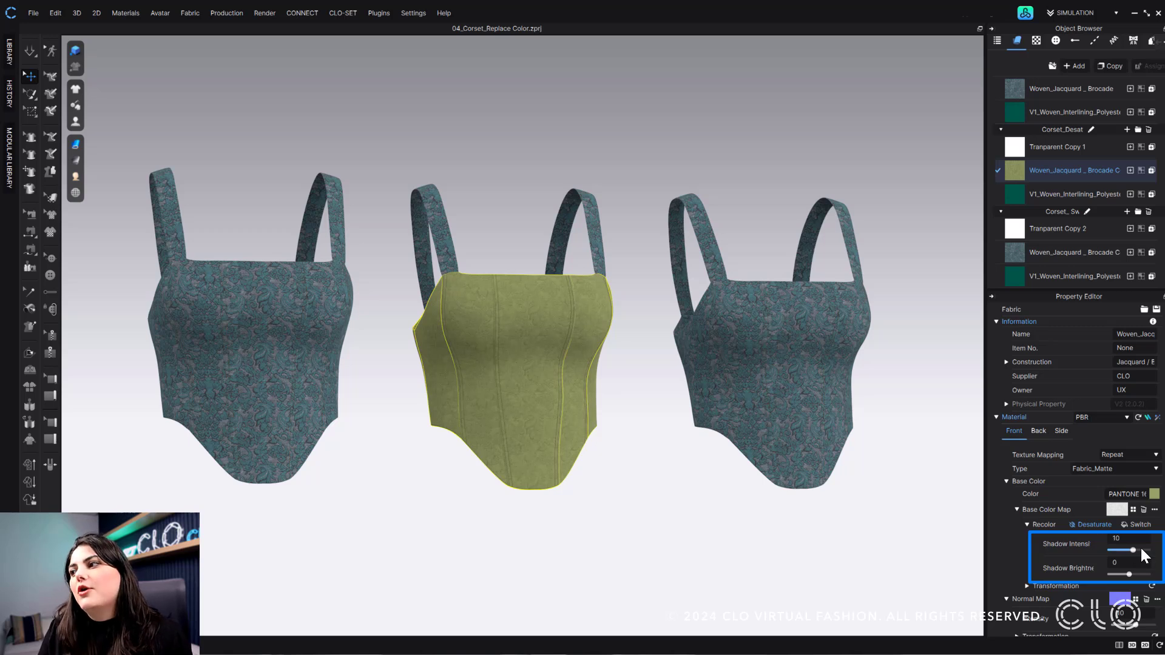
pyautogui.moveTo(1128, 574); pyautogui.dragTo(1127, 571)
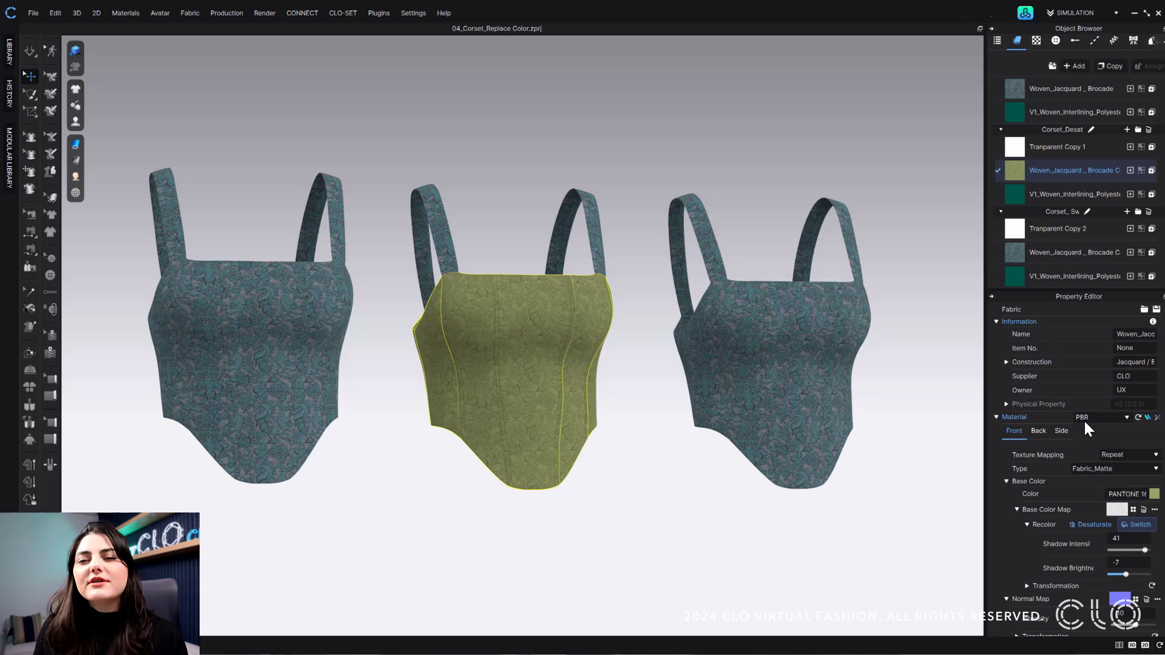
# - Give the Corset_Sw brocade the olive base color and Switch its print colors into greens
pyautogui.click(1055, 252)
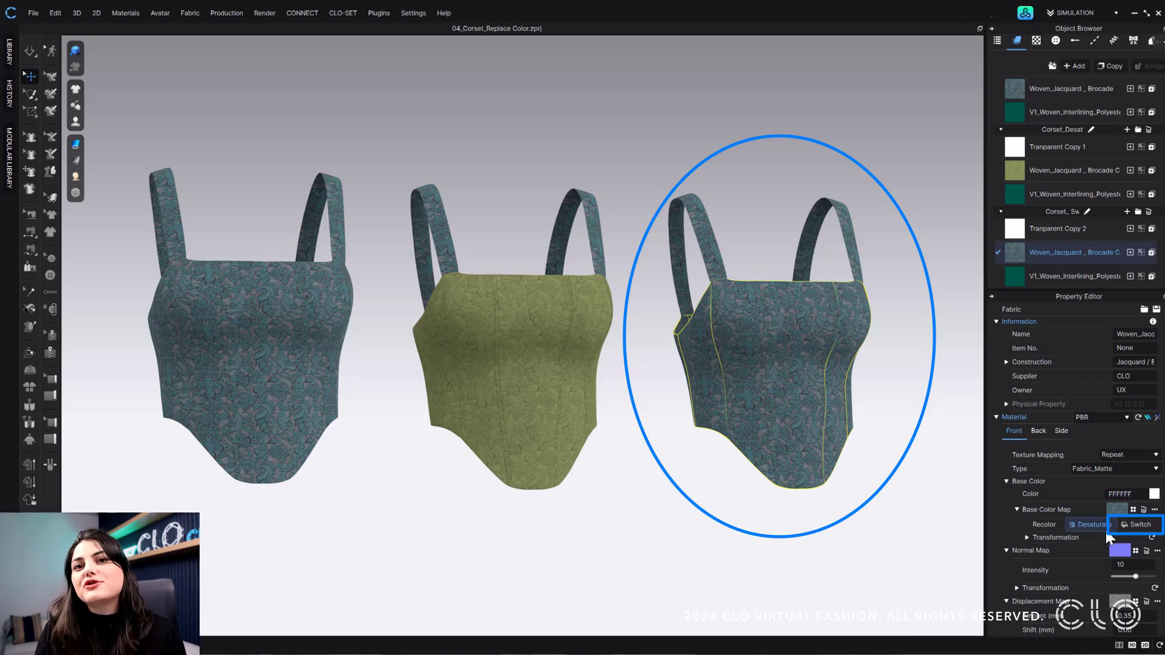
pyautogui.click(1153, 495)
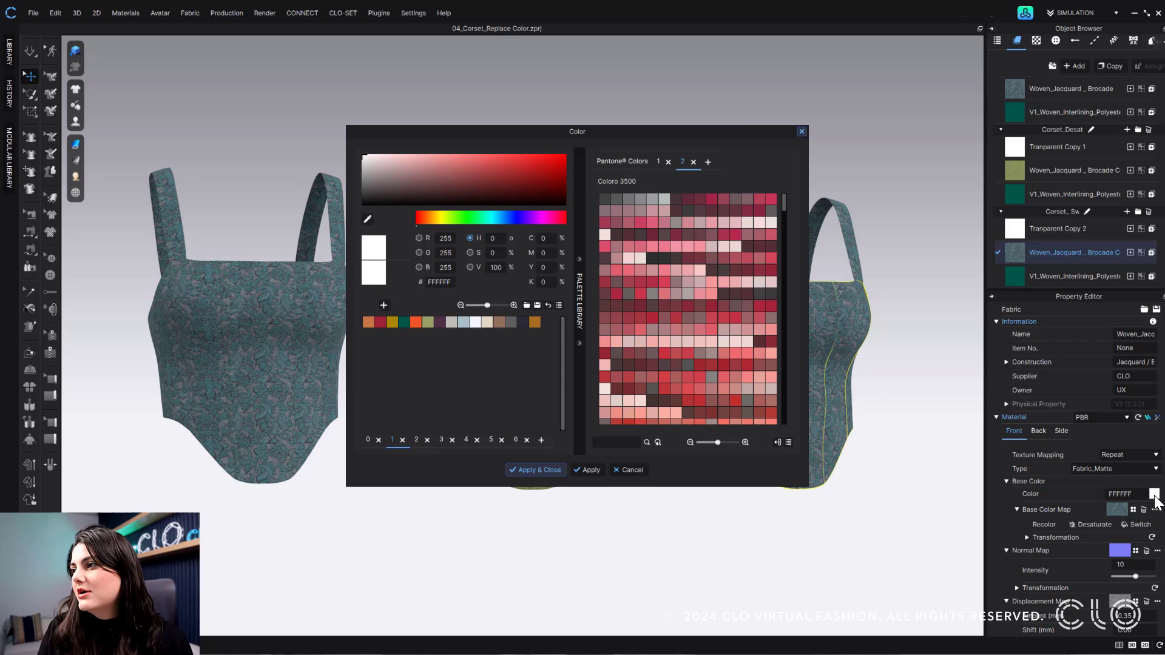
pyautogui.click(427, 322)
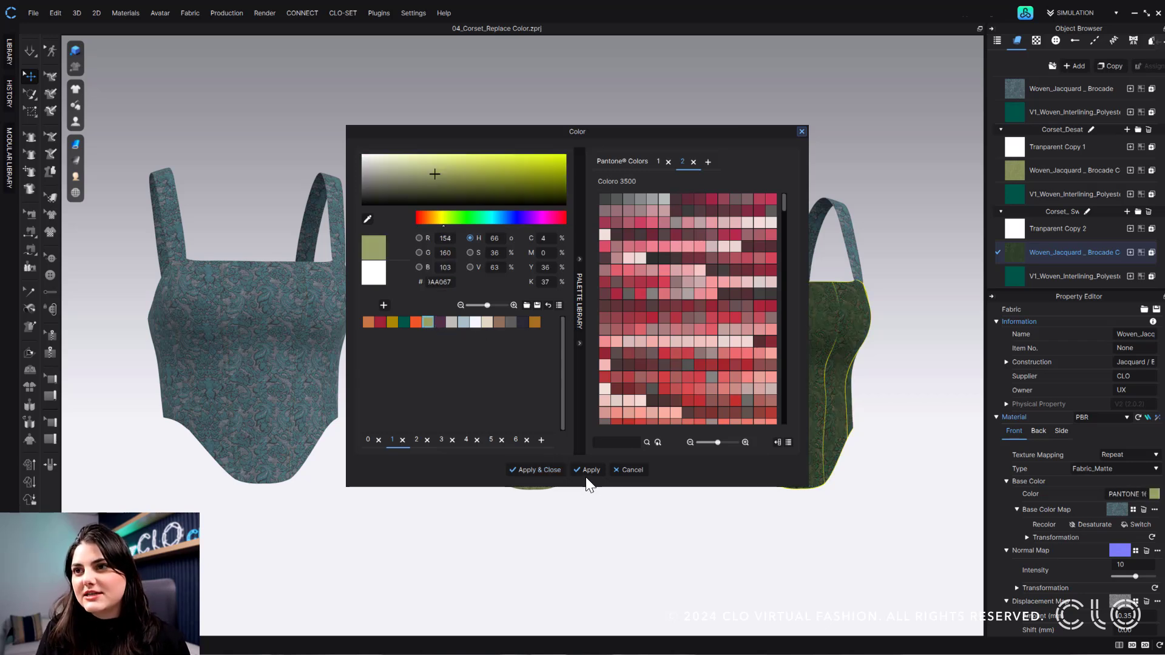
pyautogui.click(549, 471)
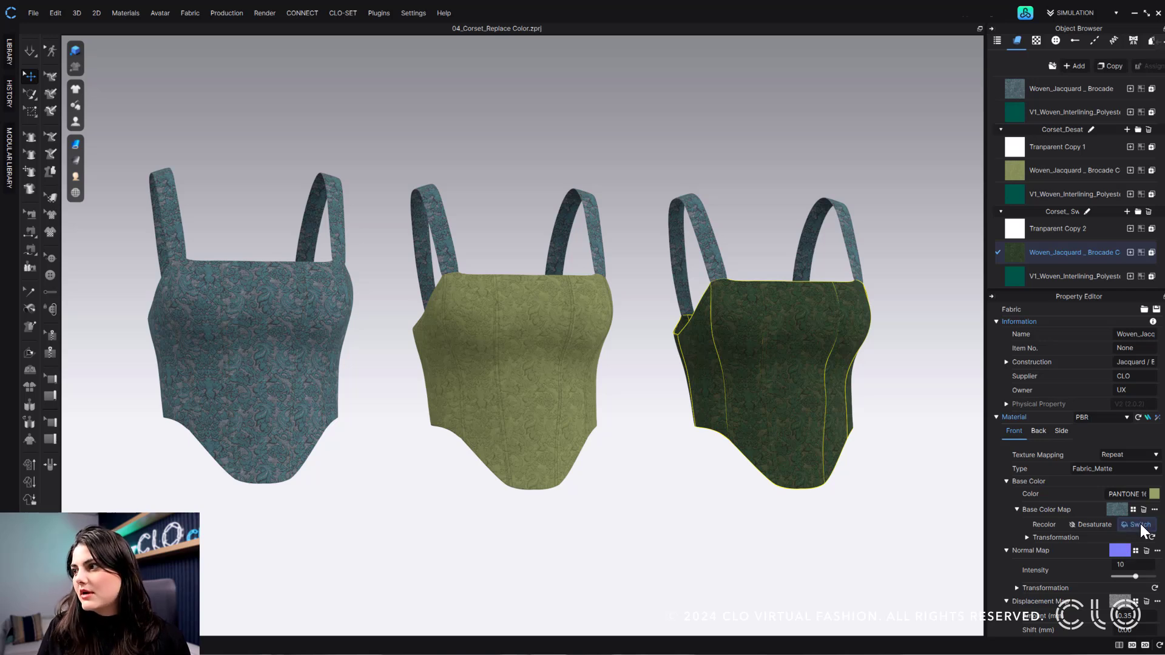
pyautogui.click(1142, 526)
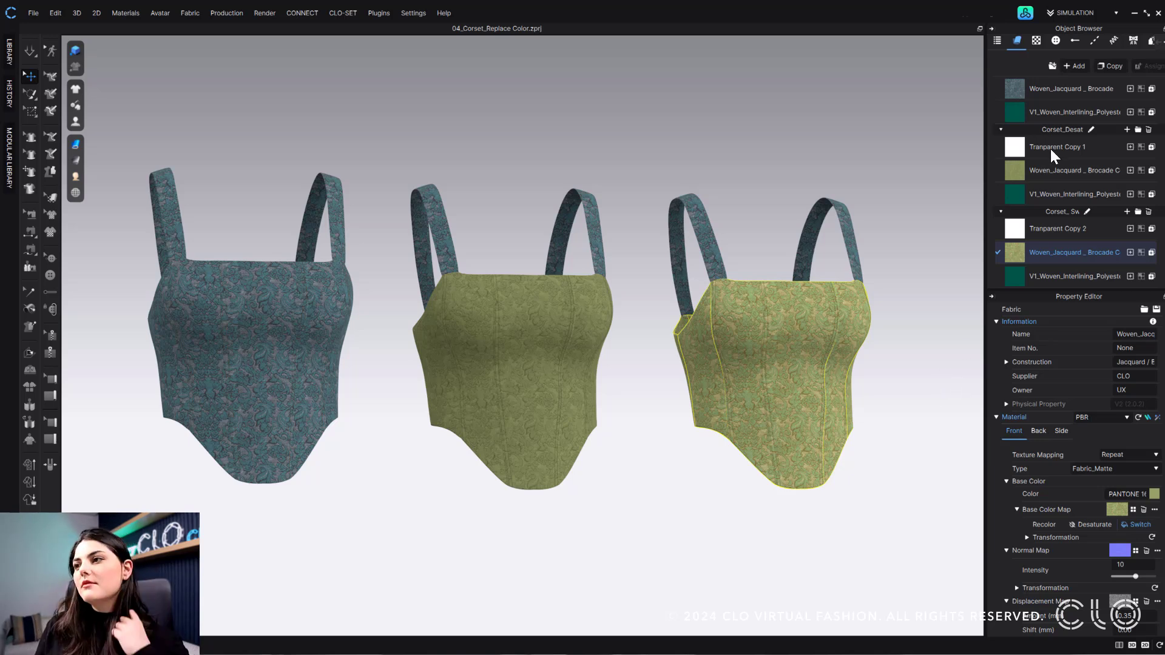
# - Give the left corset's brocade an olive base color overlay for a dark green print
pyautogui.click(1067, 90)
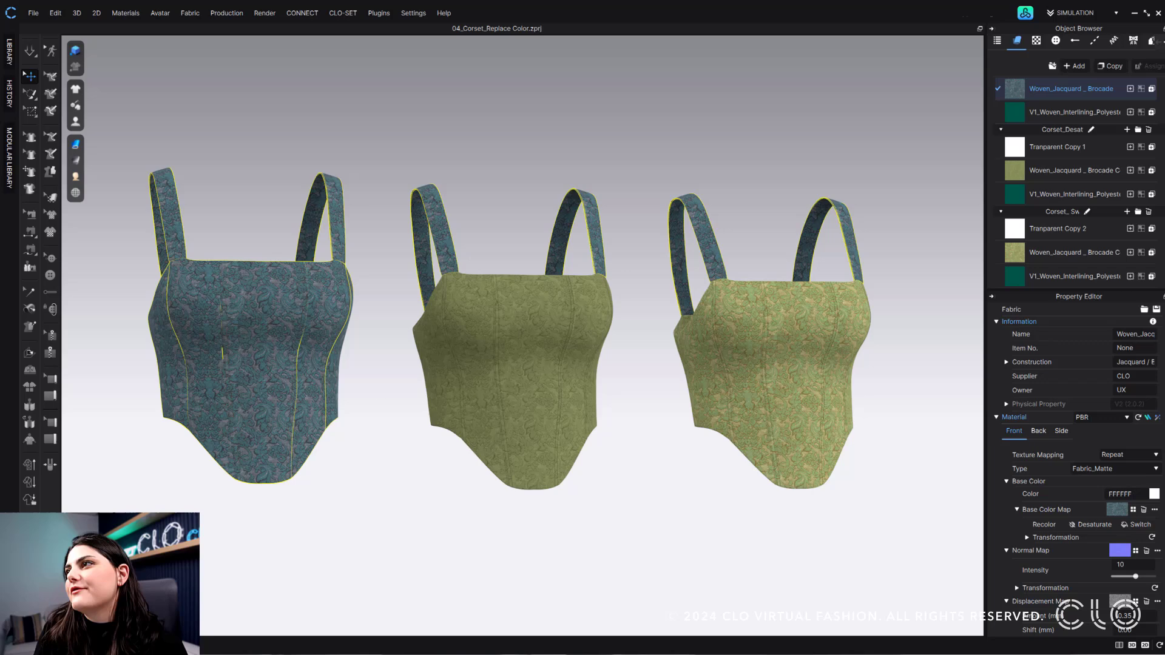
pyautogui.click(1154, 493)
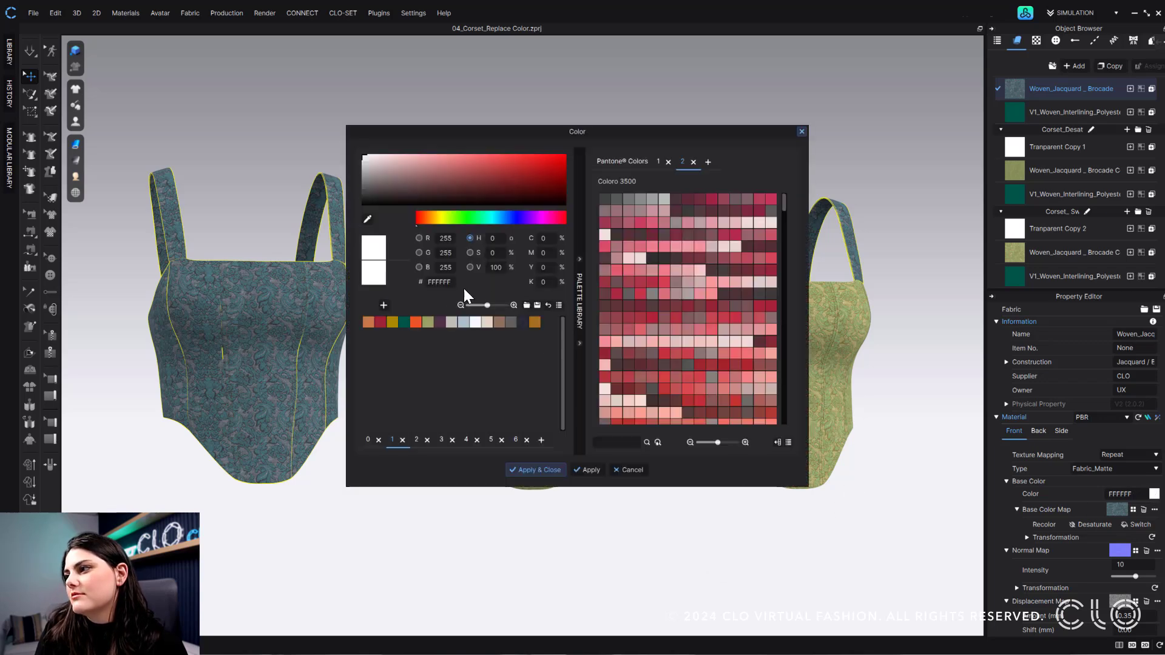
pyautogui.click(438, 322)
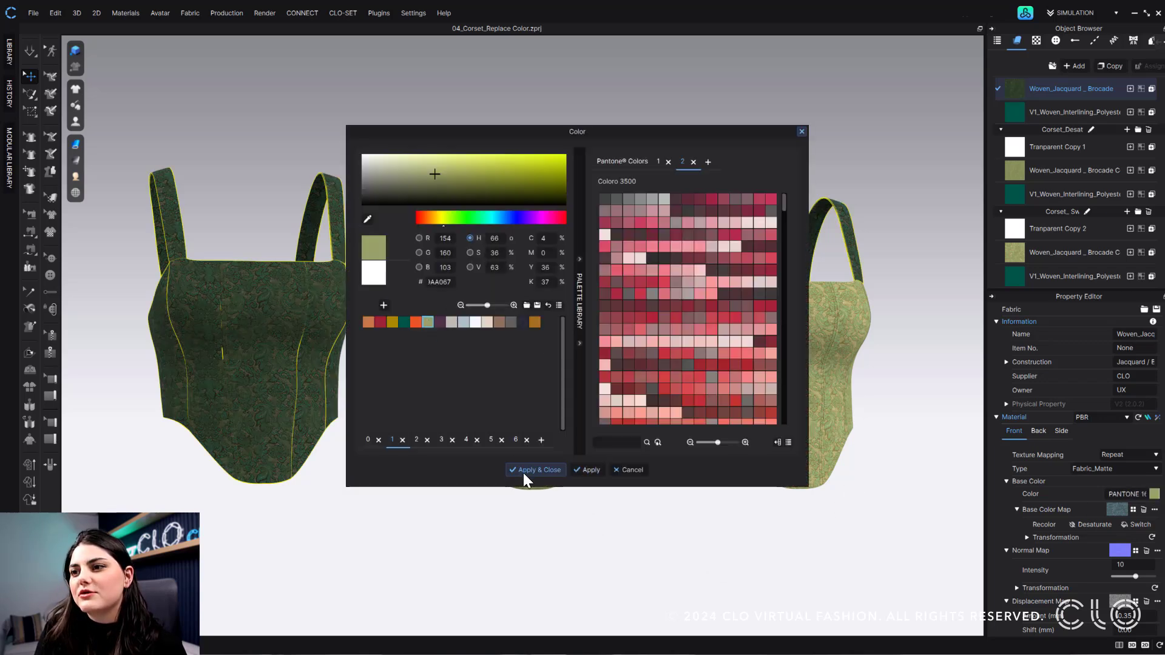
pyautogui.click(525, 471)
# - Review each corset's brocade fabric in turn, ending on the right corset's settings
pyautogui.click(758, 141)
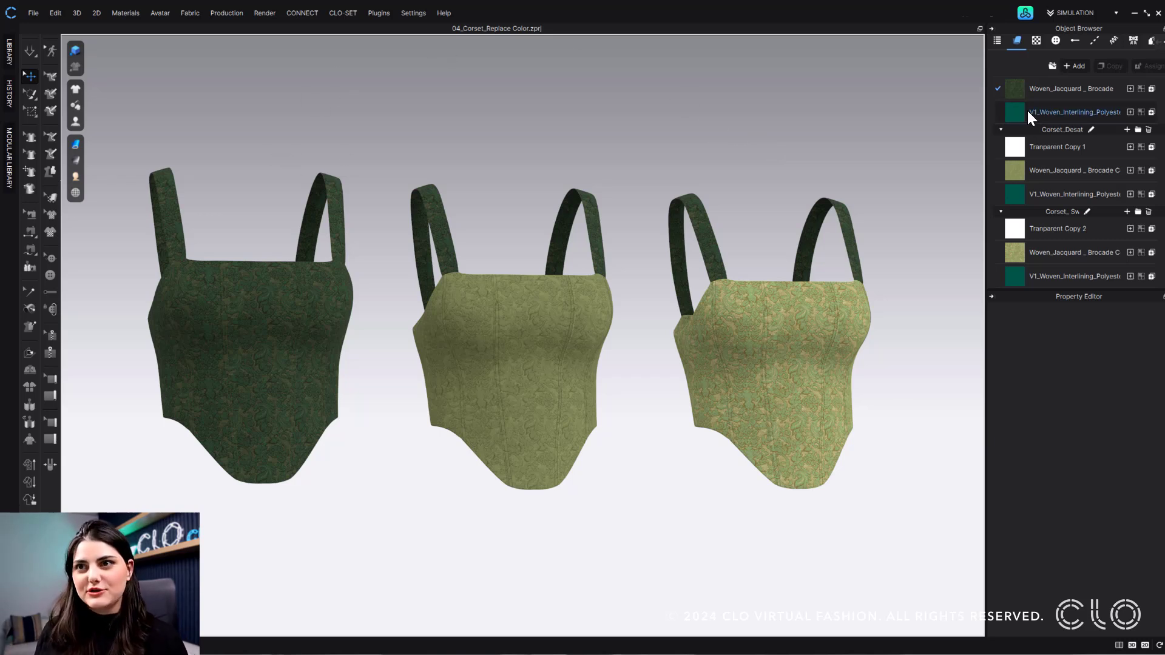
pyautogui.click(1028, 83)
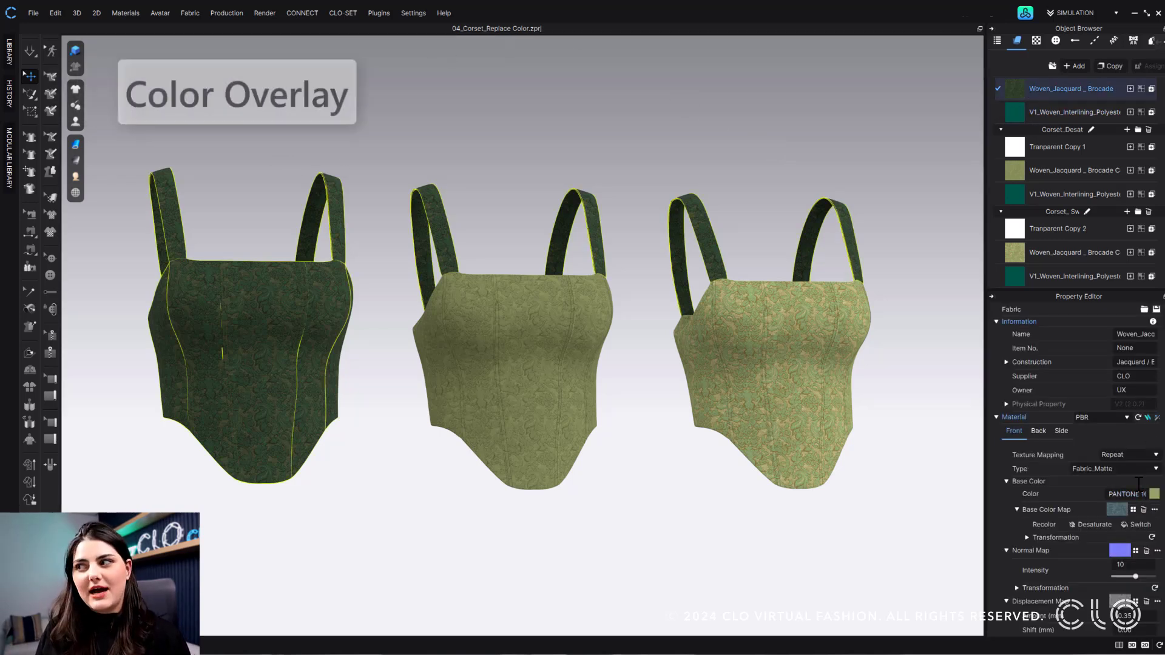
pyautogui.click(1061, 170)
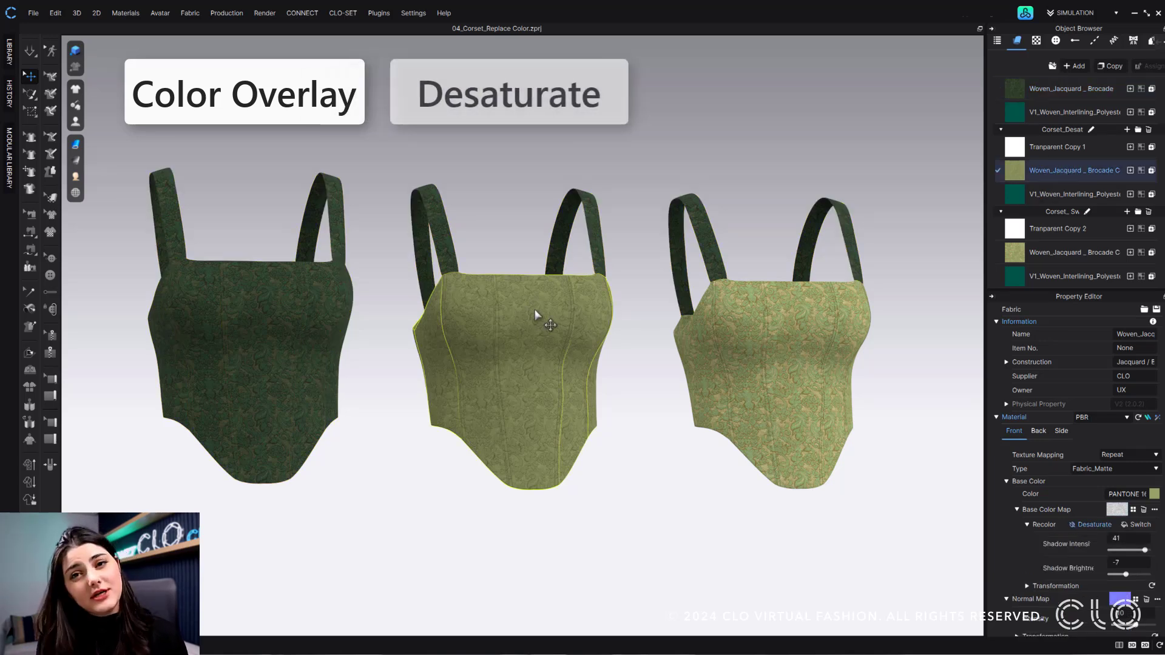
pyautogui.click(1097, 254)
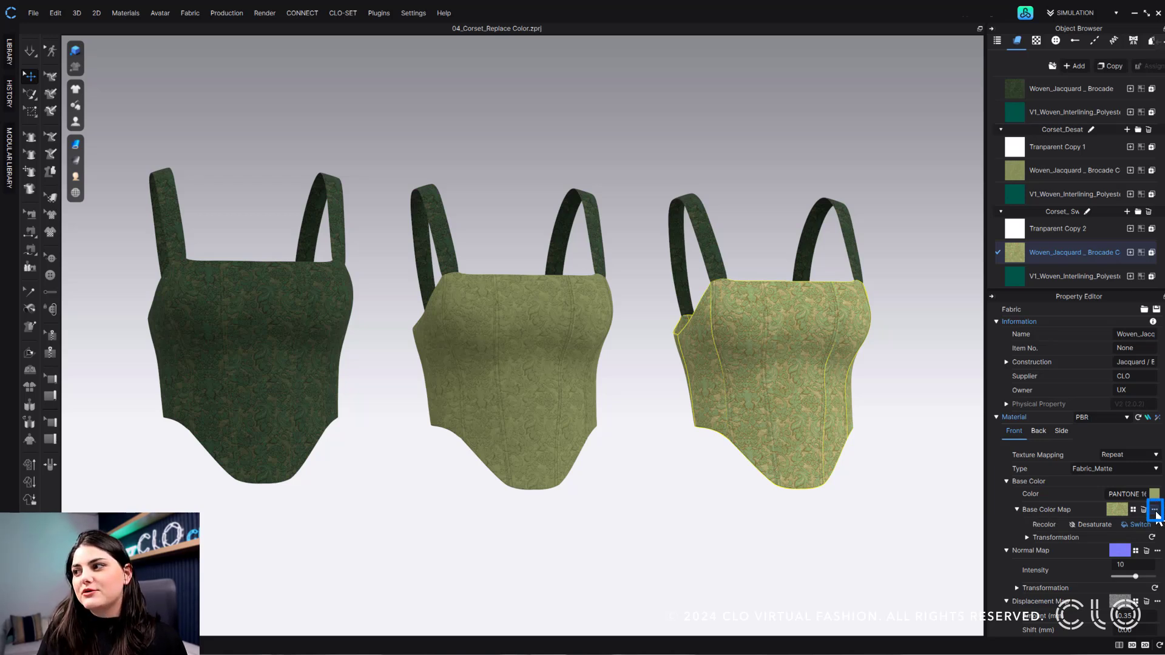
# - In the Texture Editor, set a Sub Color for the Woven_Jacquard layer's Color Switch
pyautogui.click(1154, 511)
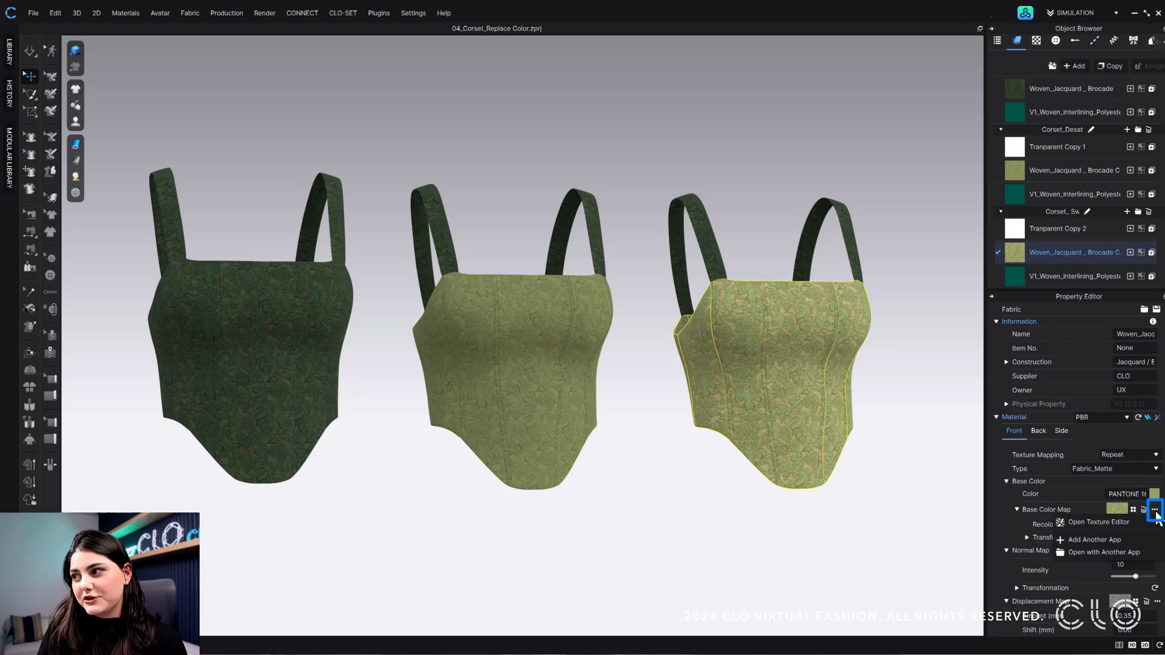
pyautogui.click(1101, 523)
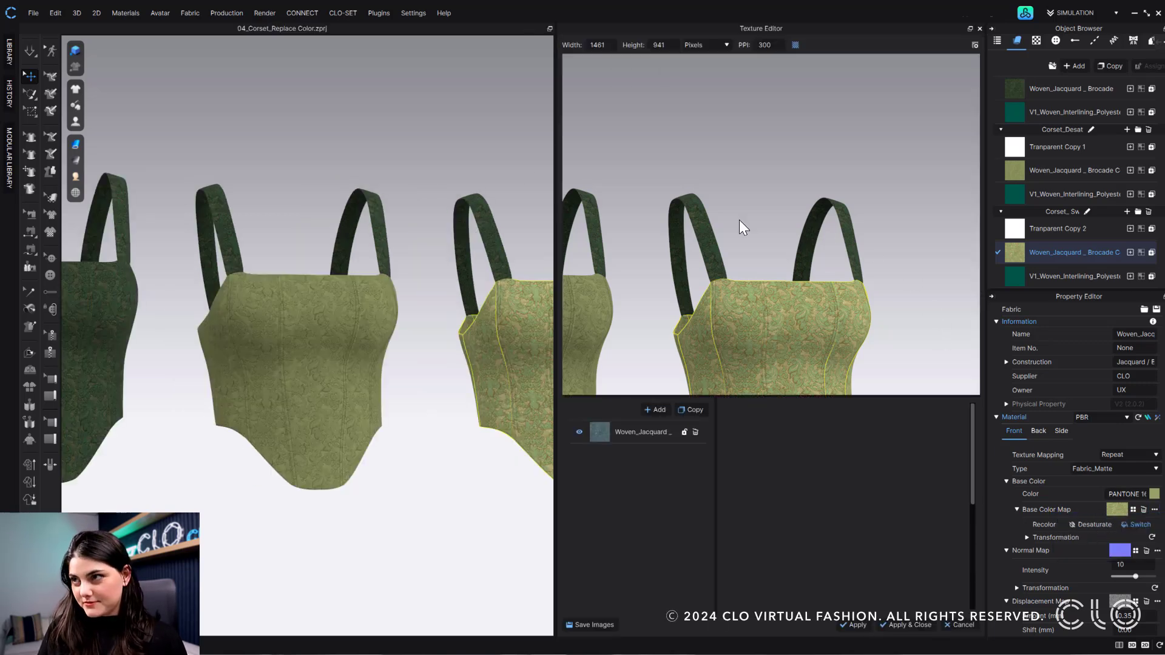
pyautogui.scroll(-5, 793, 264)
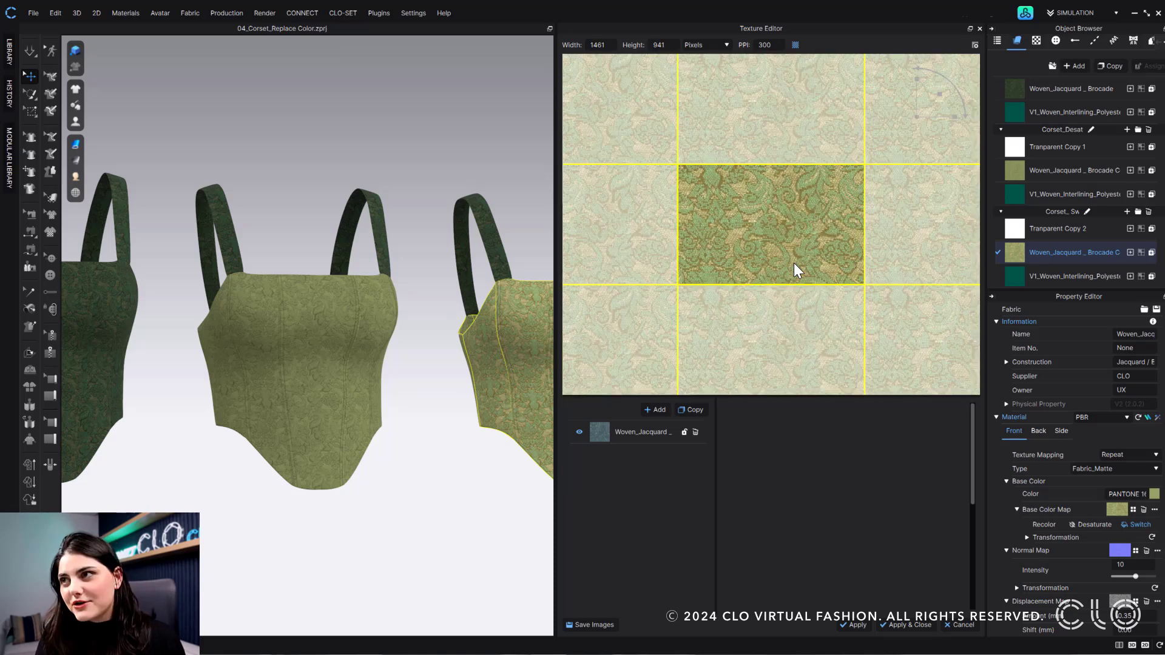
pyautogui.click(631, 442)
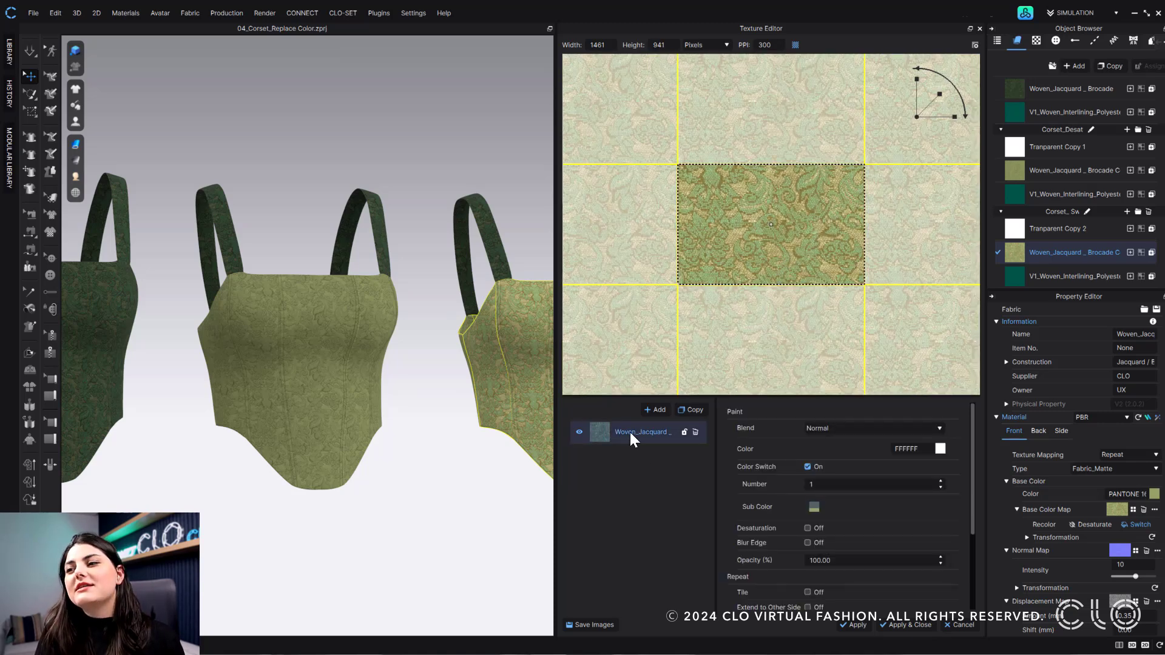
pyautogui.click(813, 509)
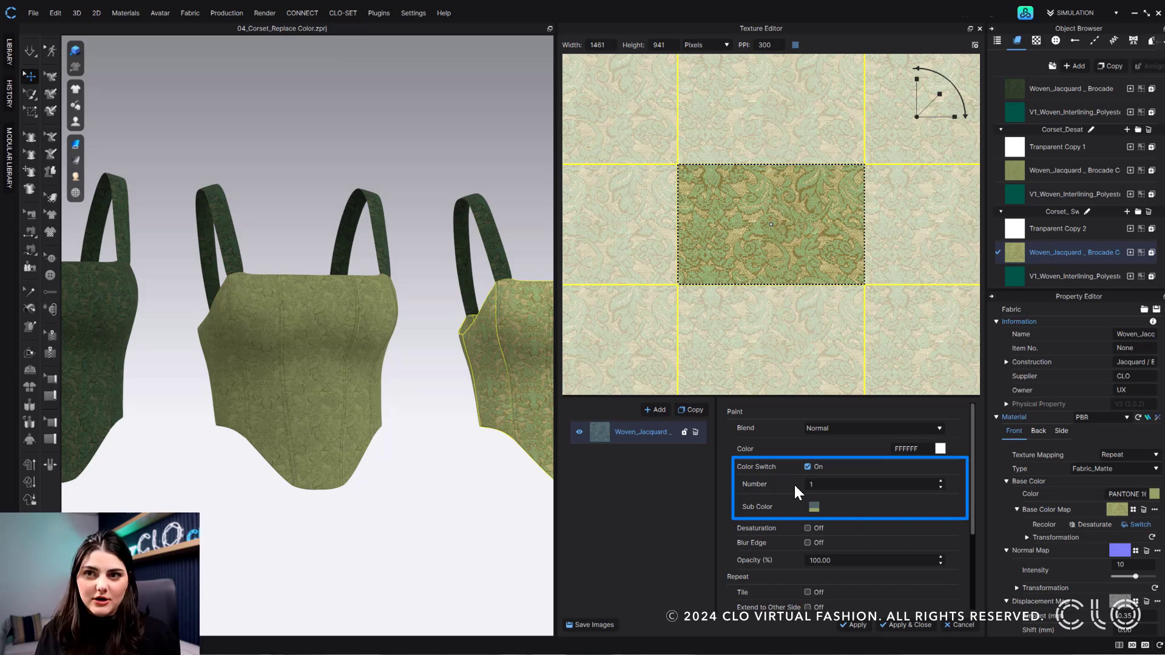
# - Raise the Color Switch Number to 2 while viewing the corset front-on
pyautogui.moveTo(300, 391); pyautogui.dragTo(244, 365, button='right')
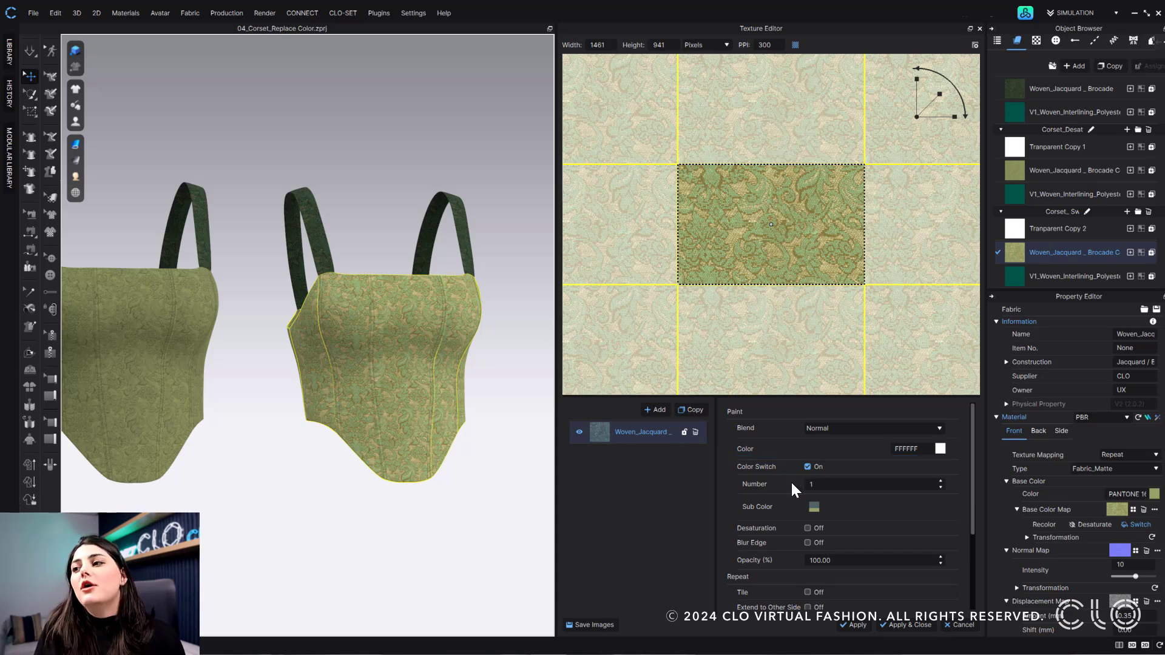
pyautogui.scroll(1, 420, 409)
pyautogui.scroll(2, 418, 410)
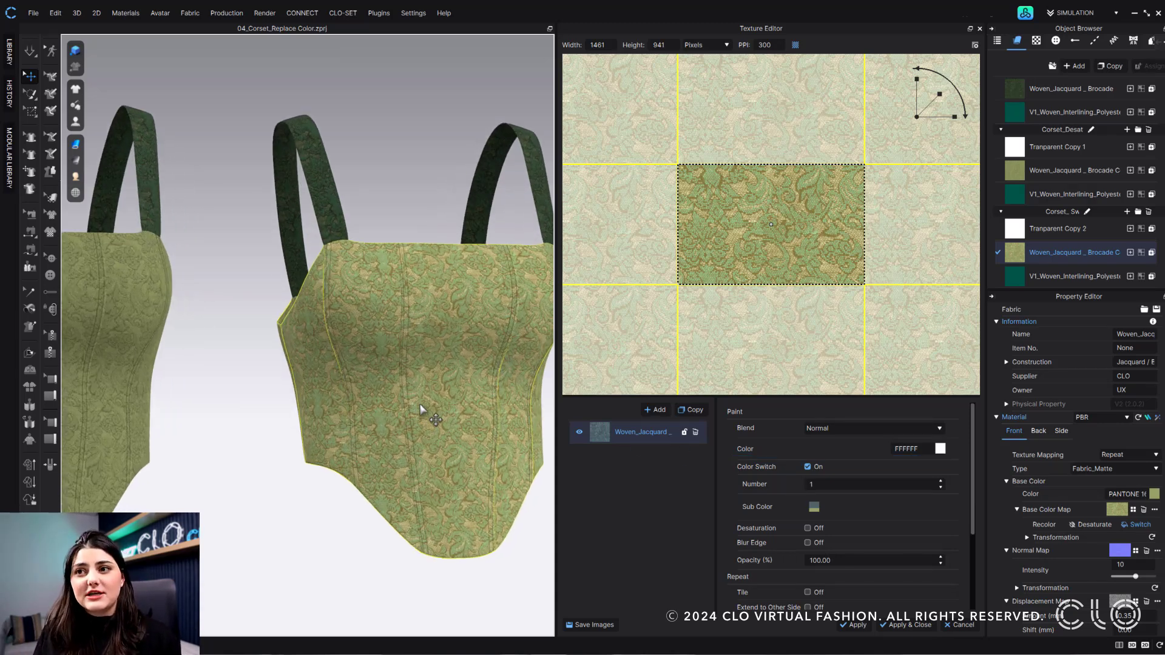
pyautogui.scroll(2, 422, 412)
pyautogui.moveTo(421, 411)
pyautogui.mouseDown(button='right')
pyautogui.moveTo(307, 403)
pyautogui.moveTo(337, 409)
pyautogui.mouseUp(button='right')
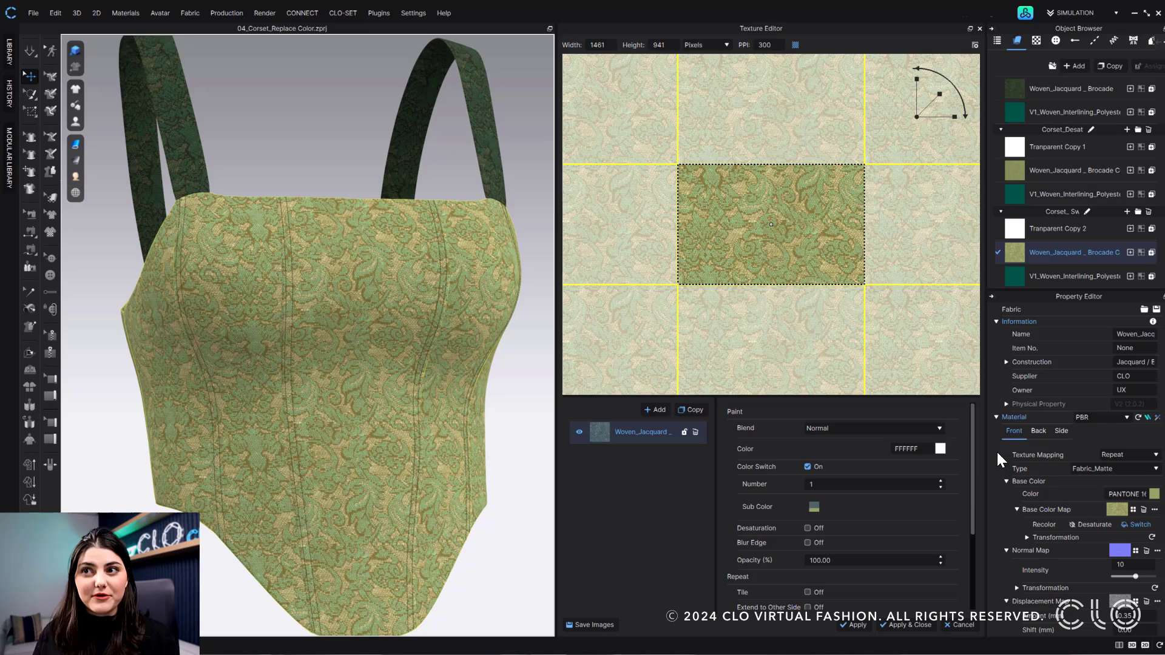
pyautogui.click(941, 482)
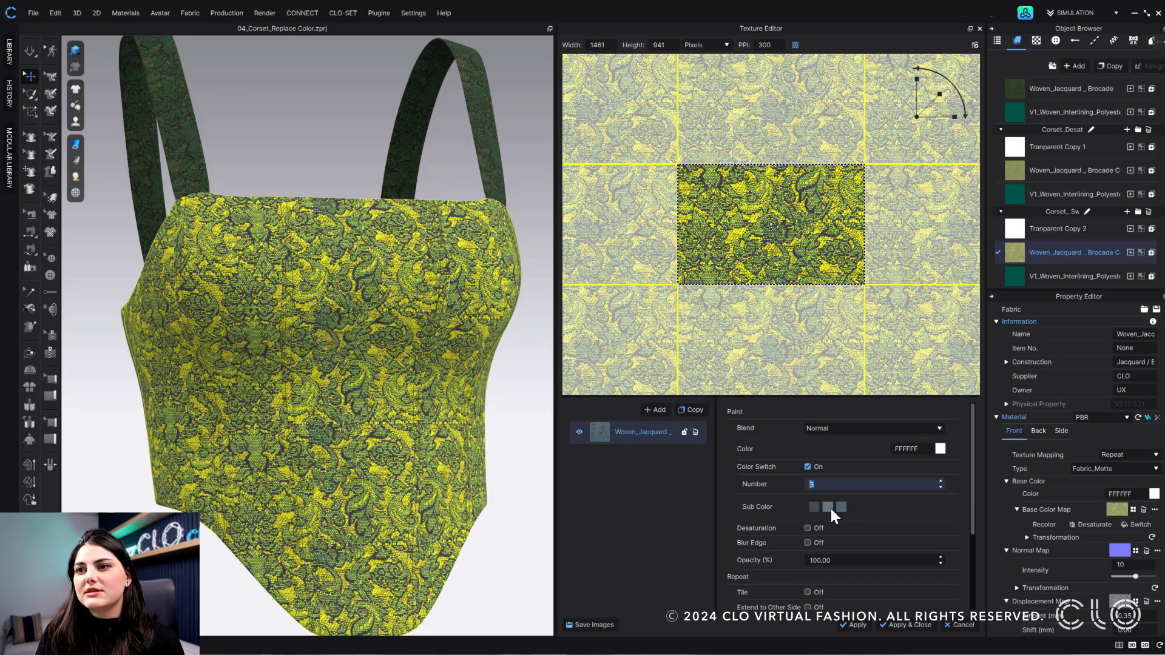
# - Set two switched print colours to green and teal-green shades
pyautogui.click(831, 509)
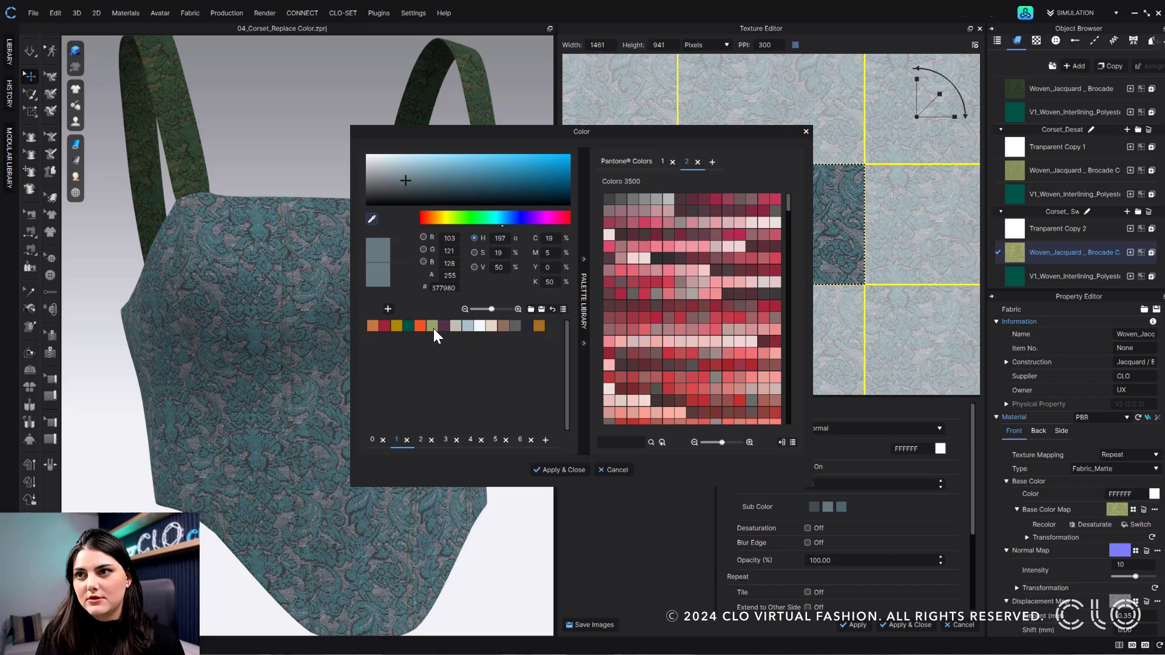
pyautogui.click(433, 326)
pyautogui.click(573, 471)
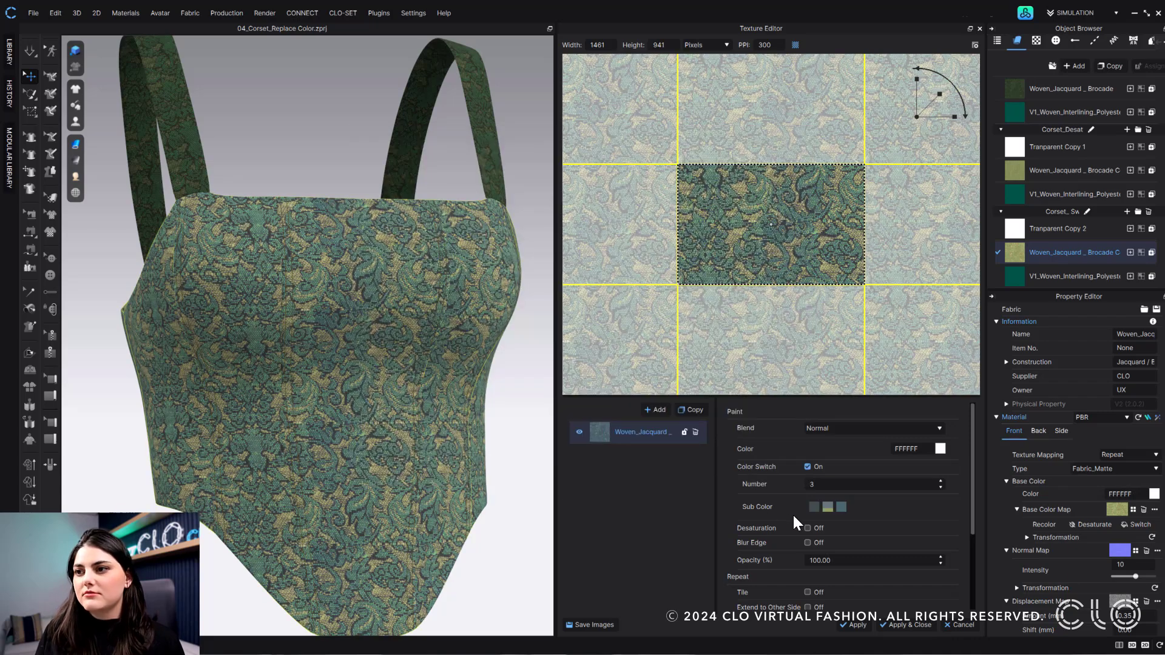
pyautogui.click(813, 506)
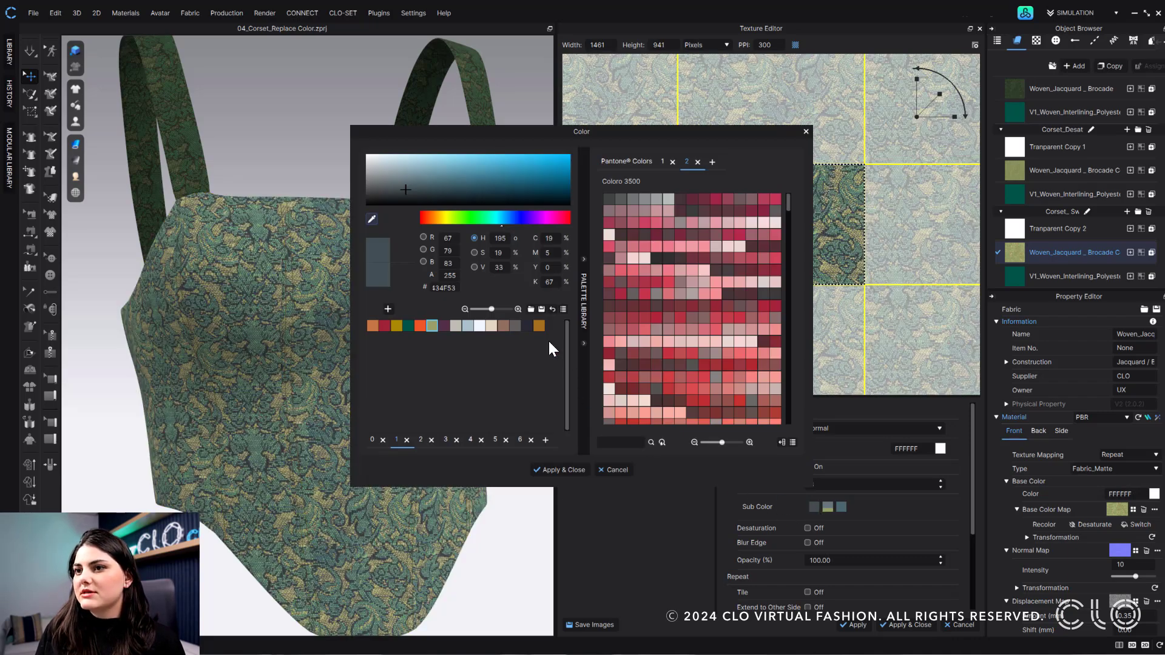
pyautogui.click(411, 325)
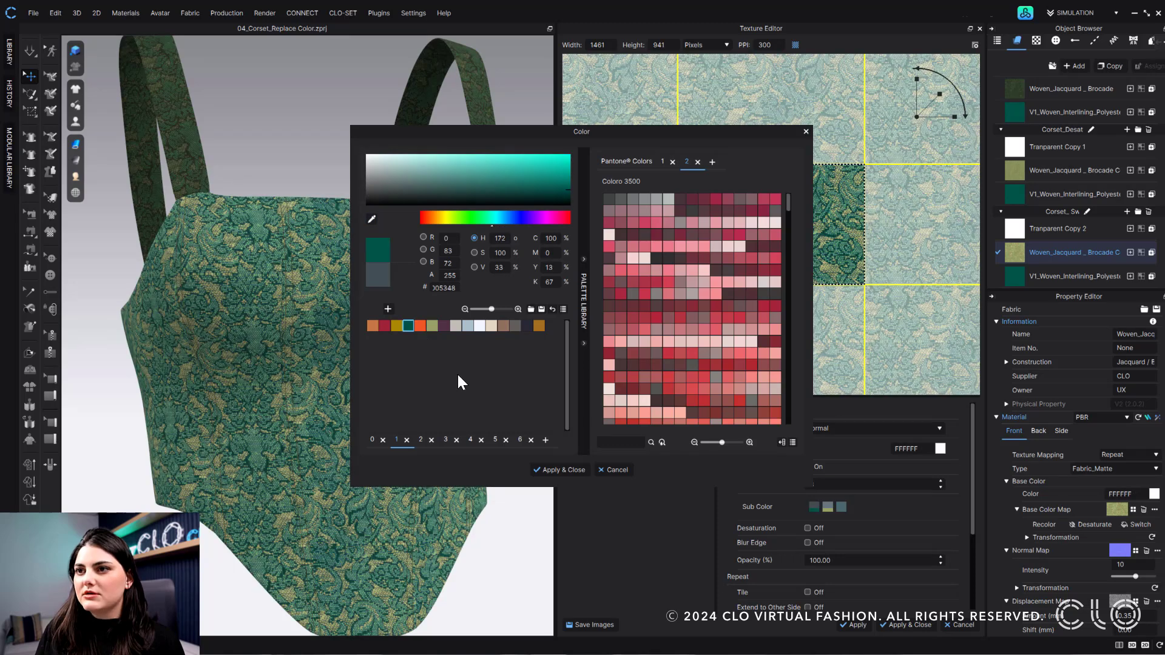
pyautogui.click(578, 466)
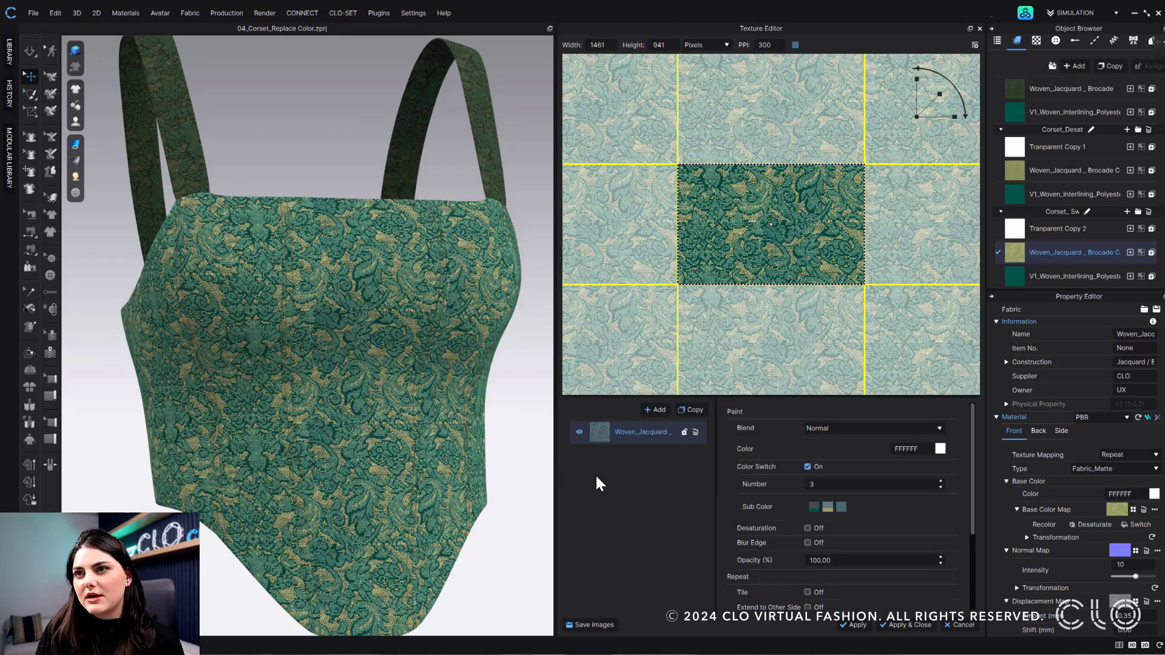
# - Set the third switched colour to a deep olive green
pyautogui.click(841, 509)
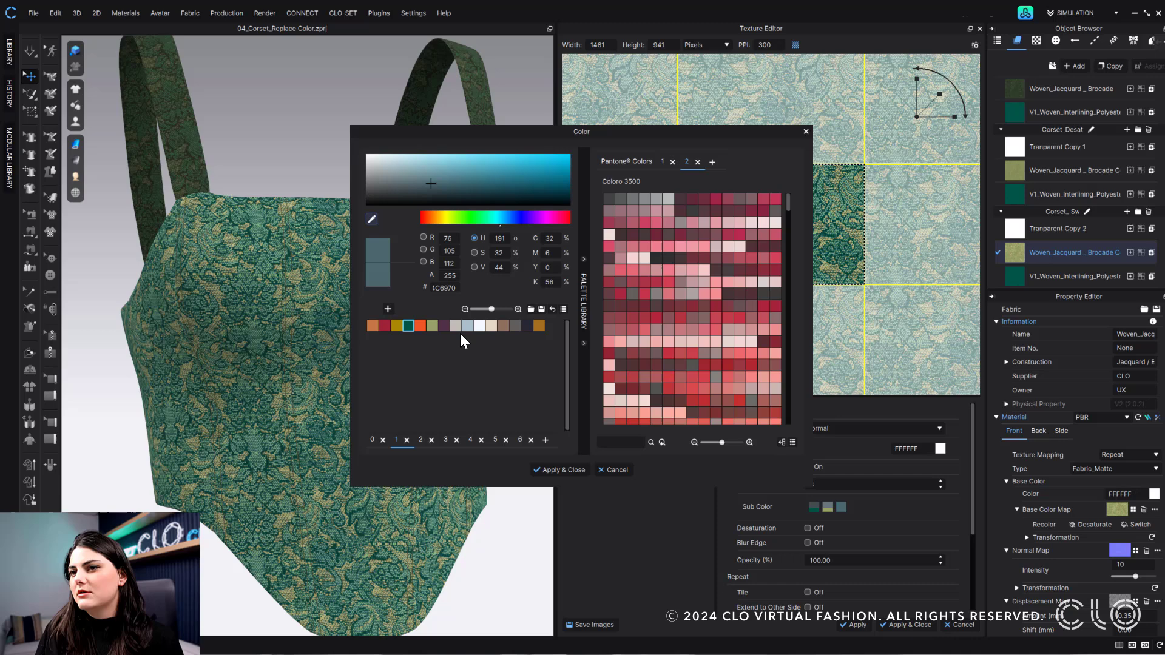
pyautogui.click(435, 325)
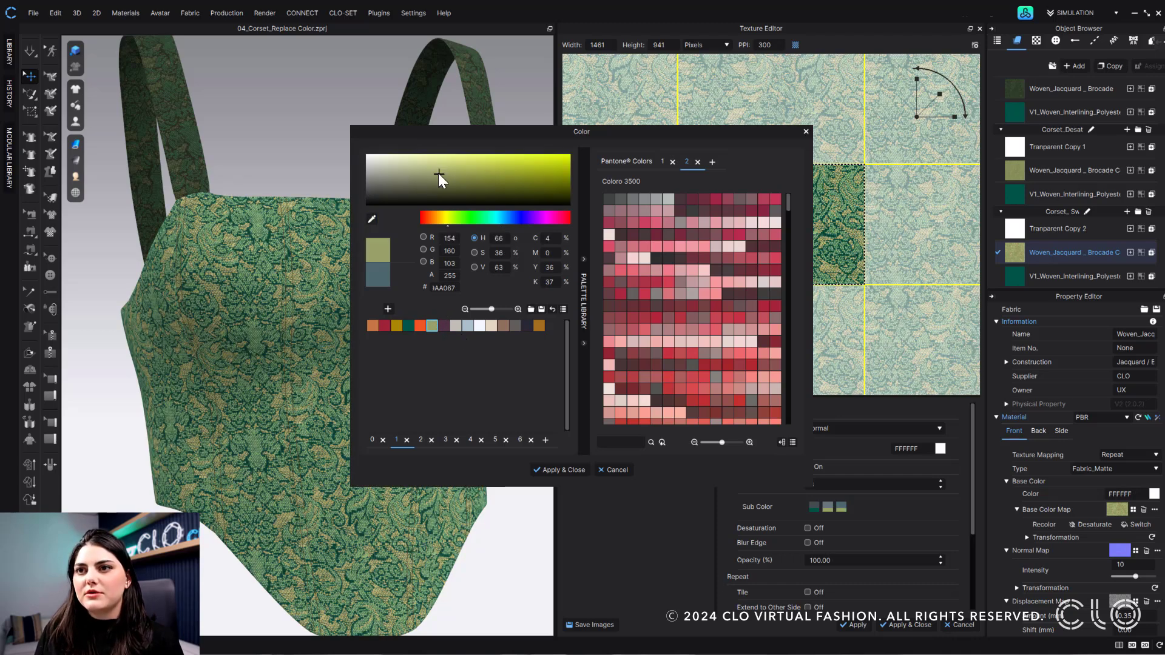
pyautogui.click(442, 192)
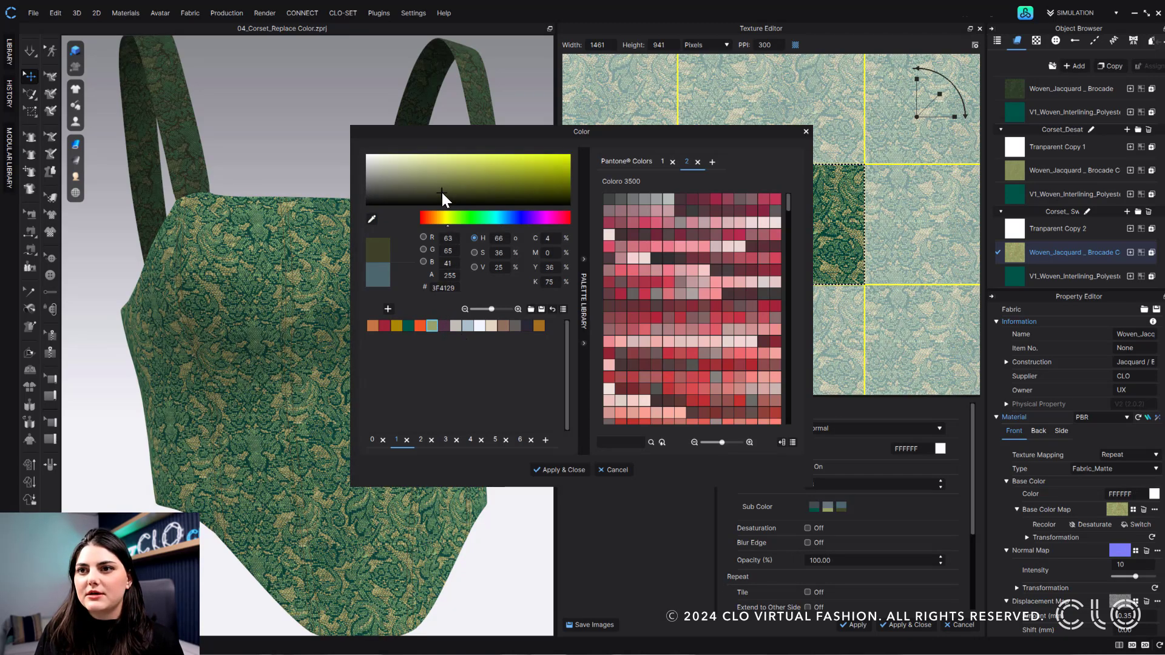
pyautogui.click(584, 467)
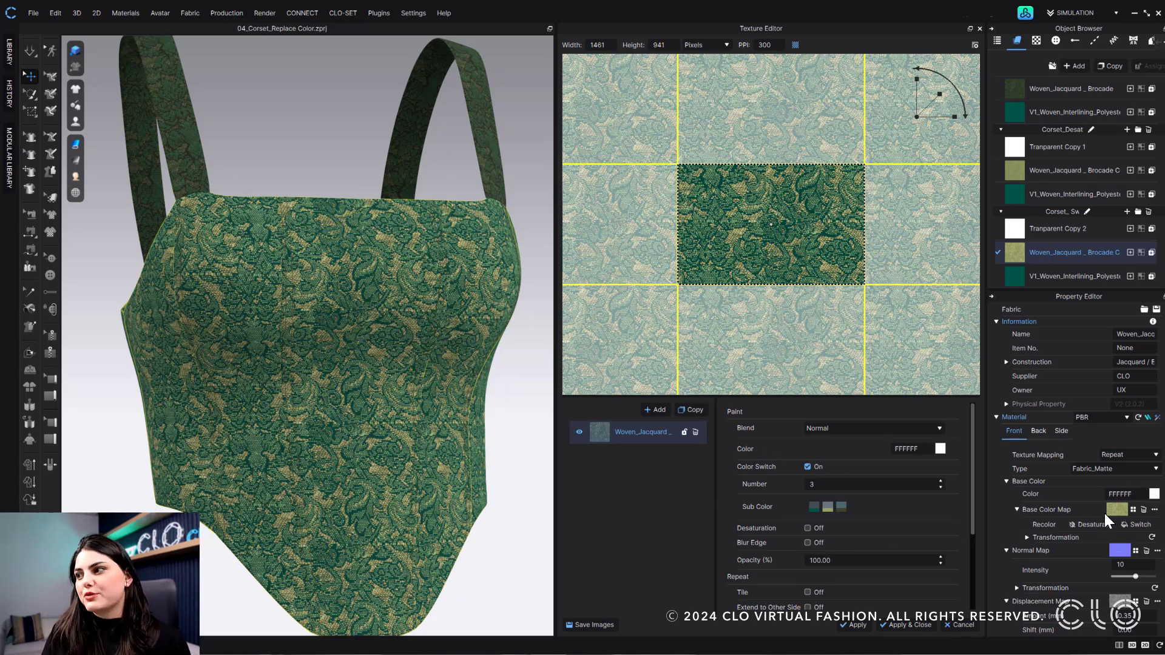
pyautogui.click(820, 505)
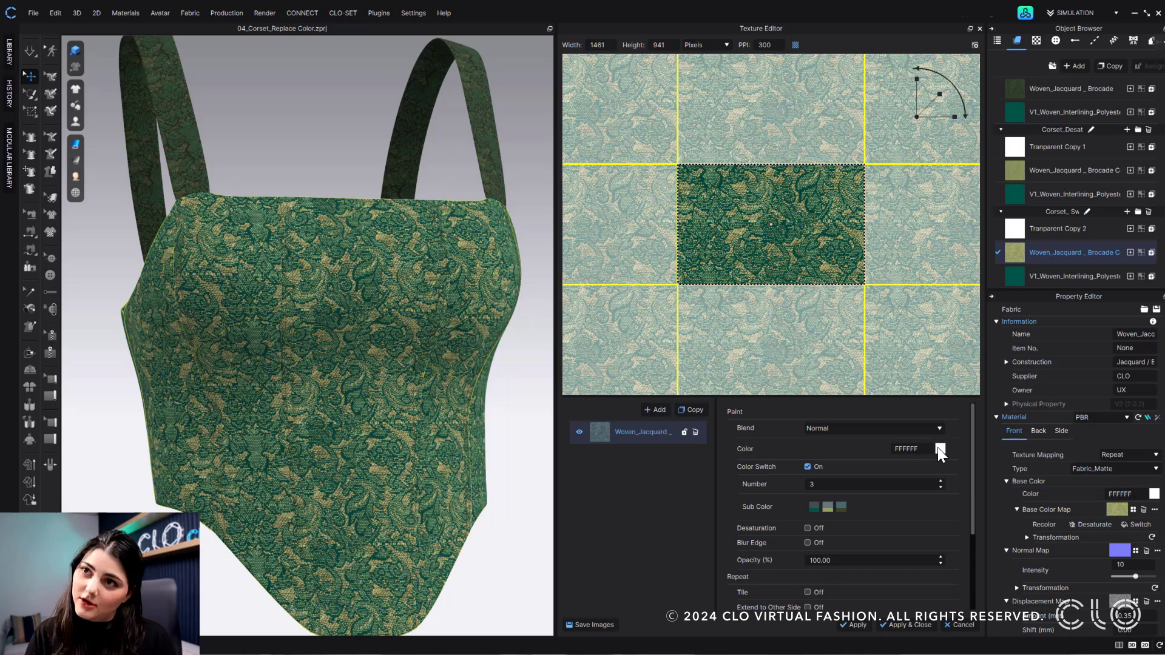
# - Apply the colour switch, closing the Texture Editor, and frame the three corsets
pyautogui.click(922, 630)
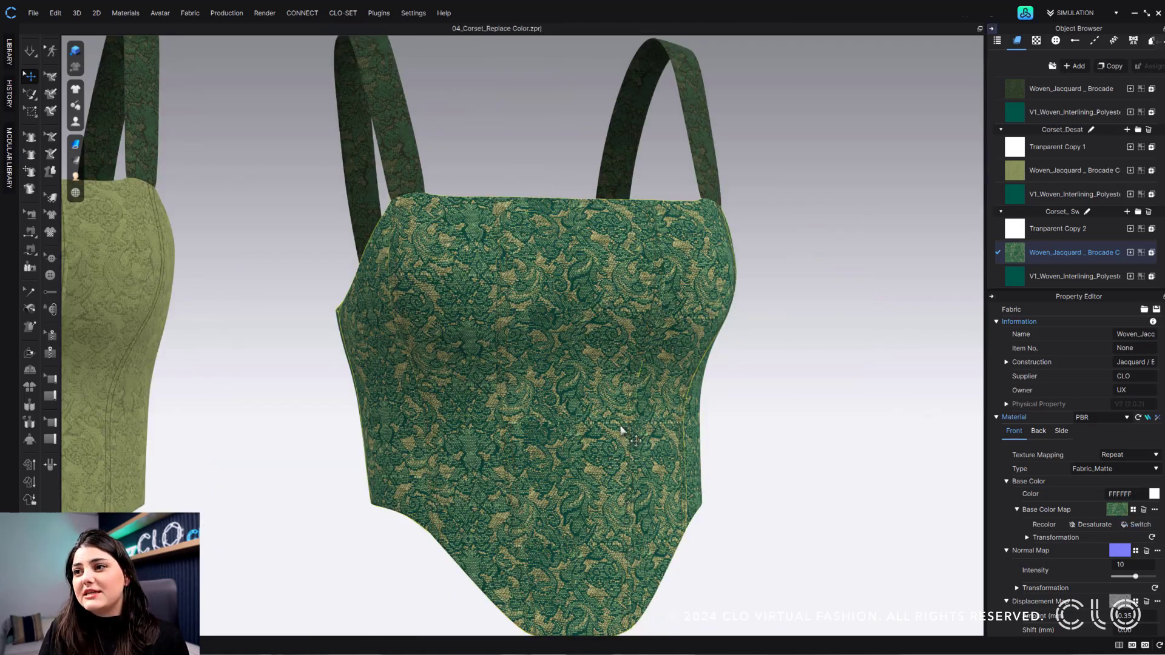
pyautogui.scroll(-3, 629, 441)
pyautogui.scroll(-3, 615, 456)
pyautogui.scroll(-2, 471, 483)
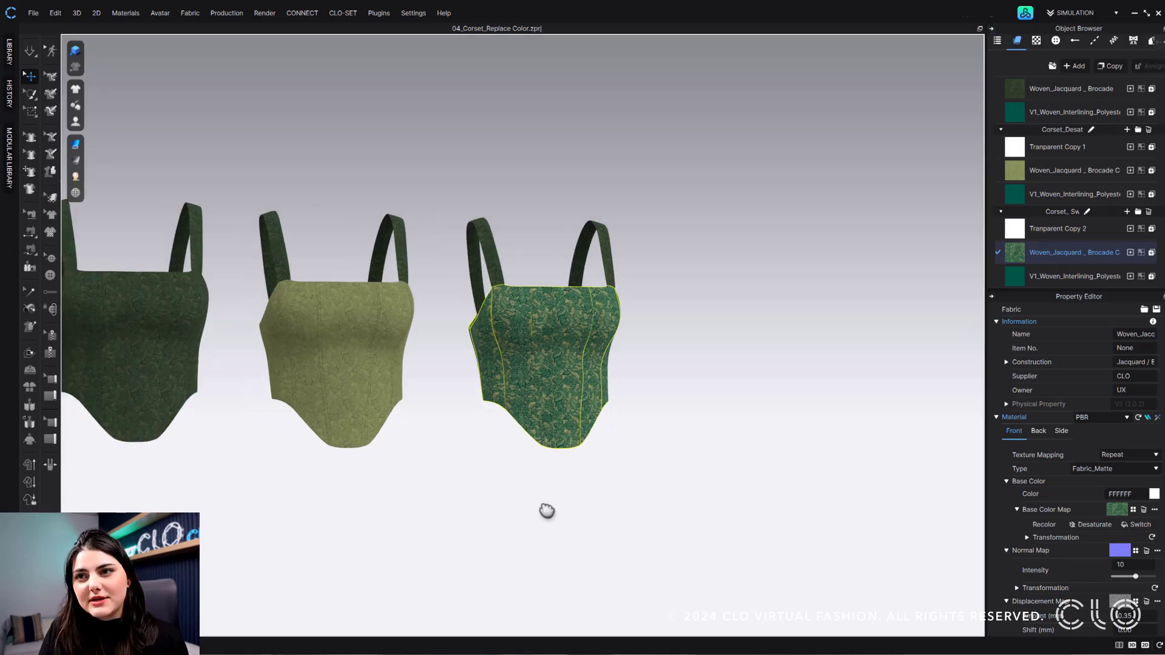
pyautogui.moveTo(547, 510); pyautogui.dragTo(584, 517, button='middle')
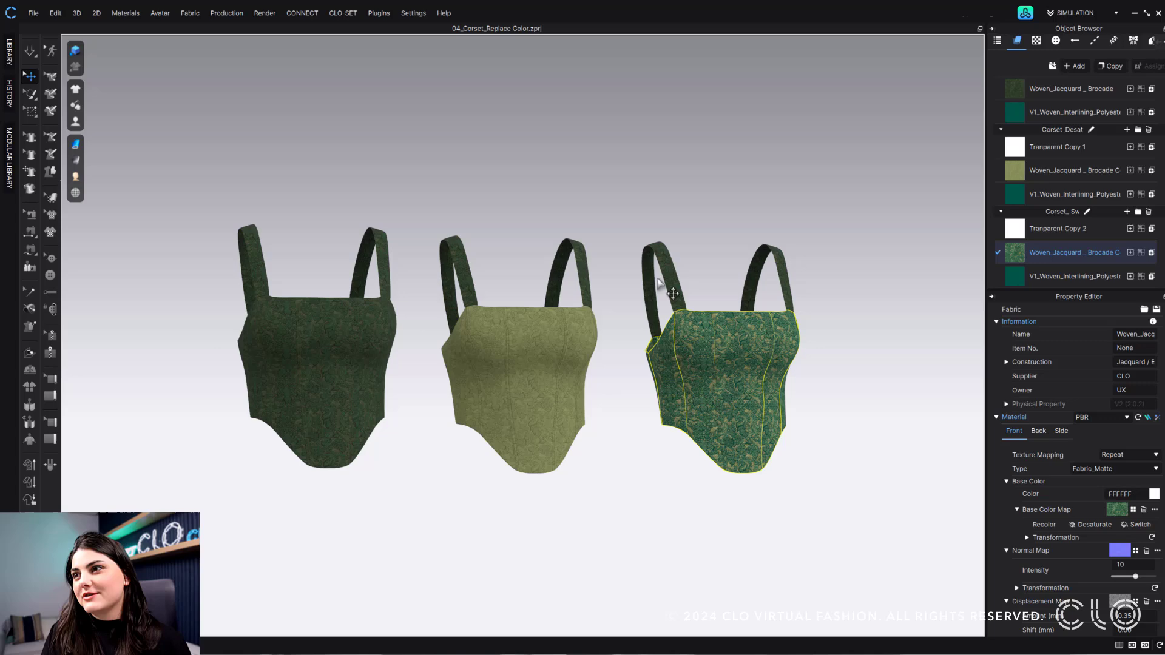
# - Deselect the corset and view the three finished green colourways together
pyautogui.moveTo(660, 285); pyautogui.dragTo(707, 198, button='right')
pyautogui.click(706, 195)
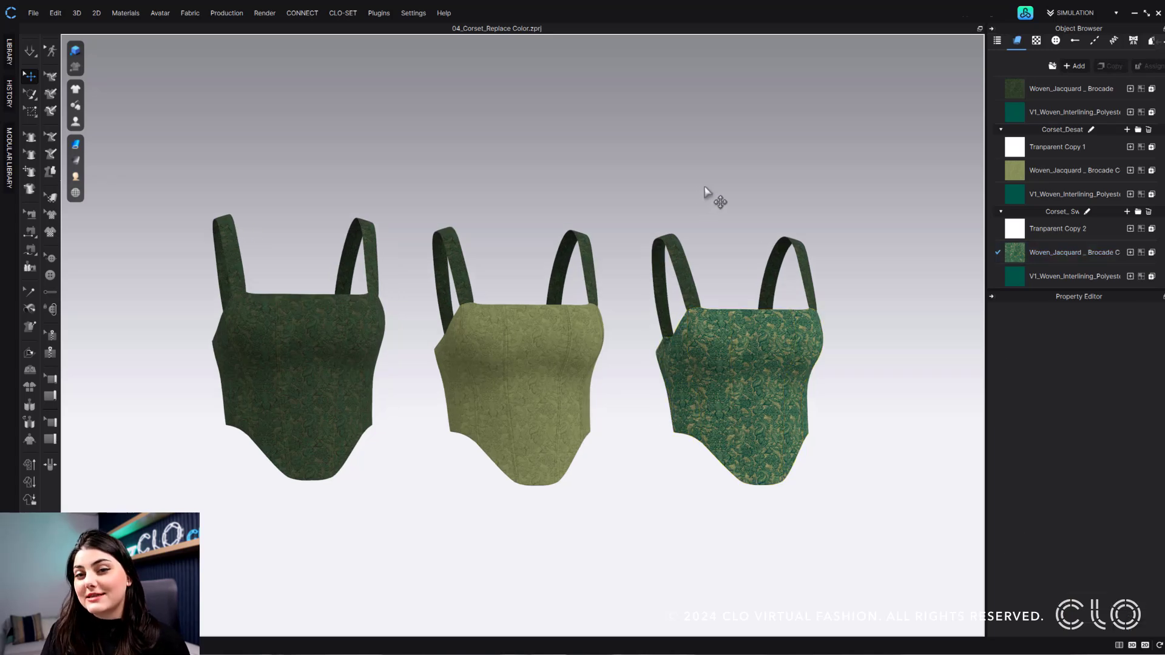
pyautogui.scroll(1, 705, 193)
pyautogui.scroll(2, 705, 187)
pyautogui.scroll(1, 704, 182)
pyautogui.scroll(2, 703, 174)
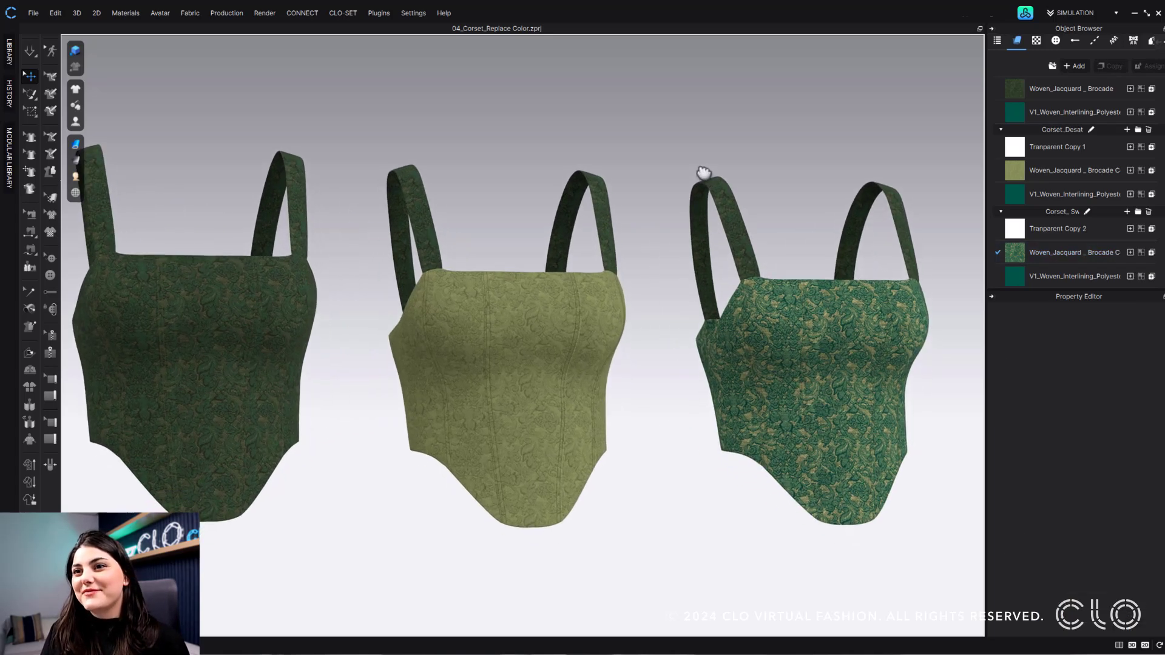
pyautogui.scroll(-1, 702, 167)
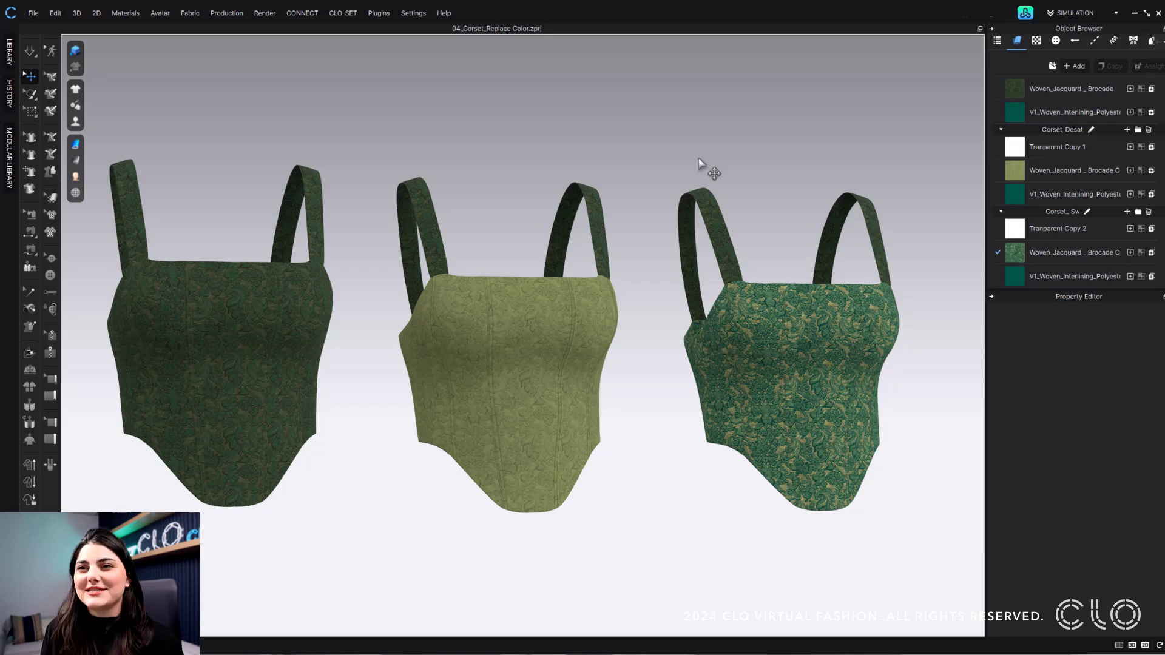